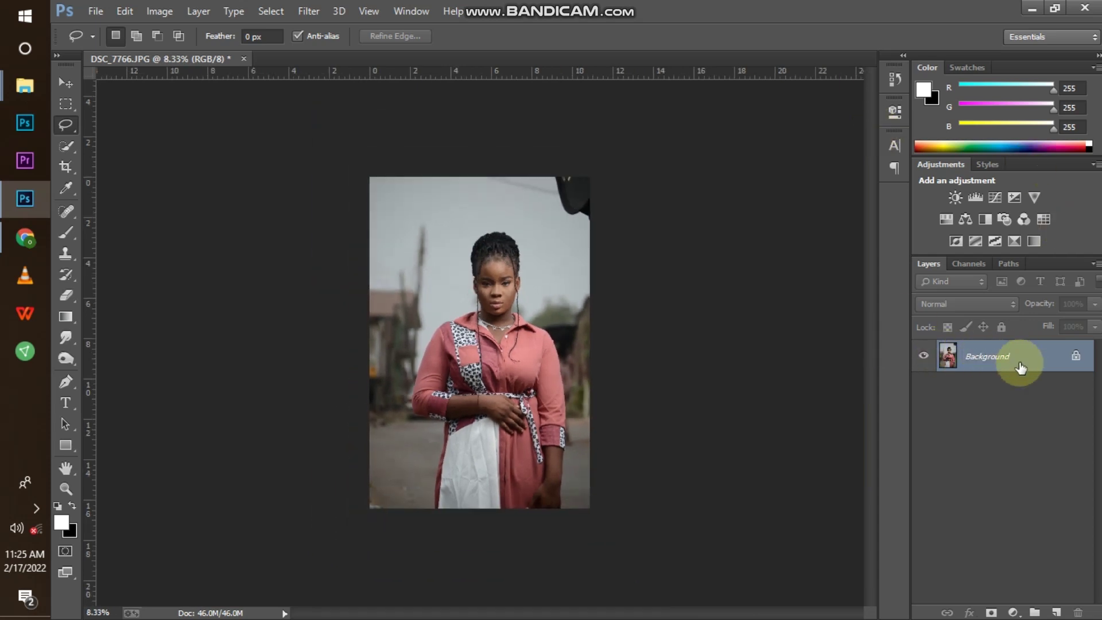
Duplicate the Background layer
{"action": "left_click_drag", "start_coordinate": [1022, 368], "coordinate": [1019, 363]}
{"action": "key", "text": "ctrl+j"}
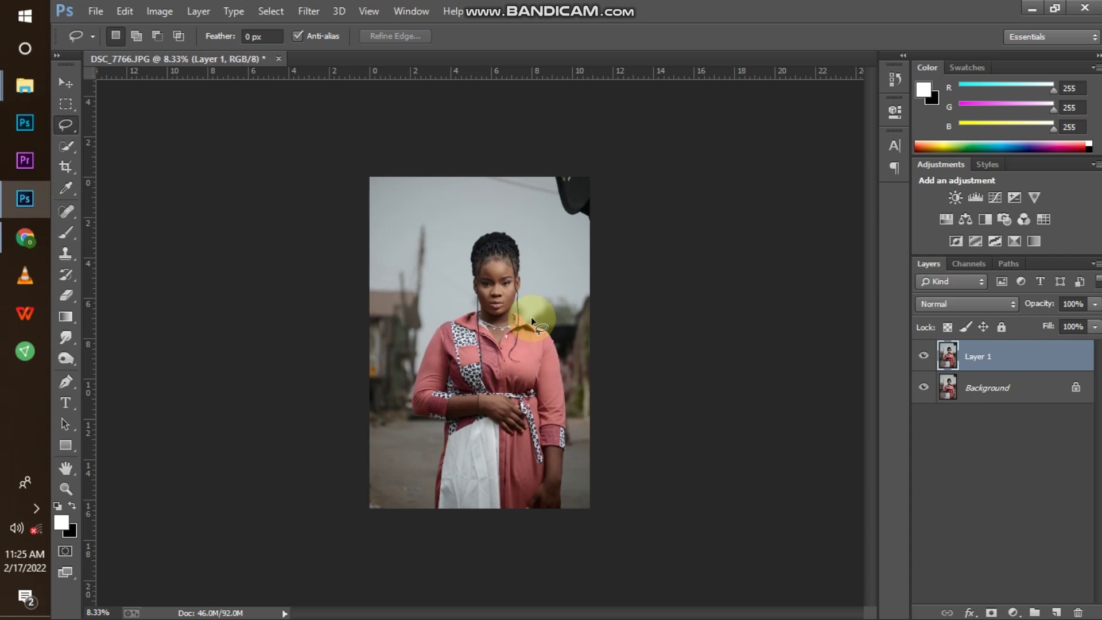
Start a crop of the photo with its aspect ratio set to 5 : 7
{"action": "key", "text": "c"}
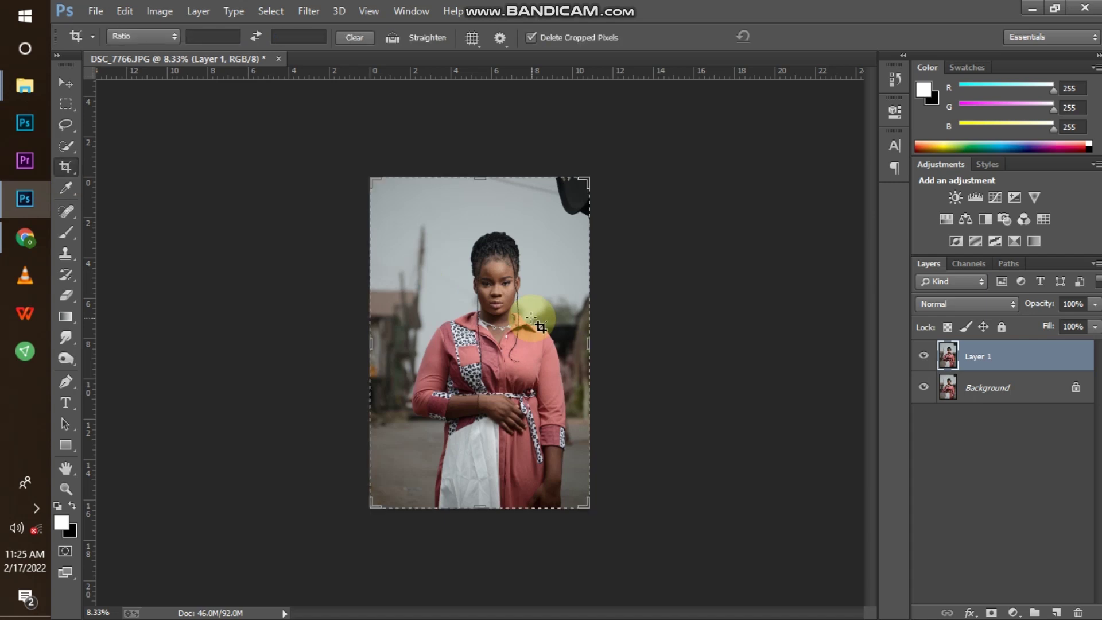
{"action": "left_click", "coordinate": [225, 36]}
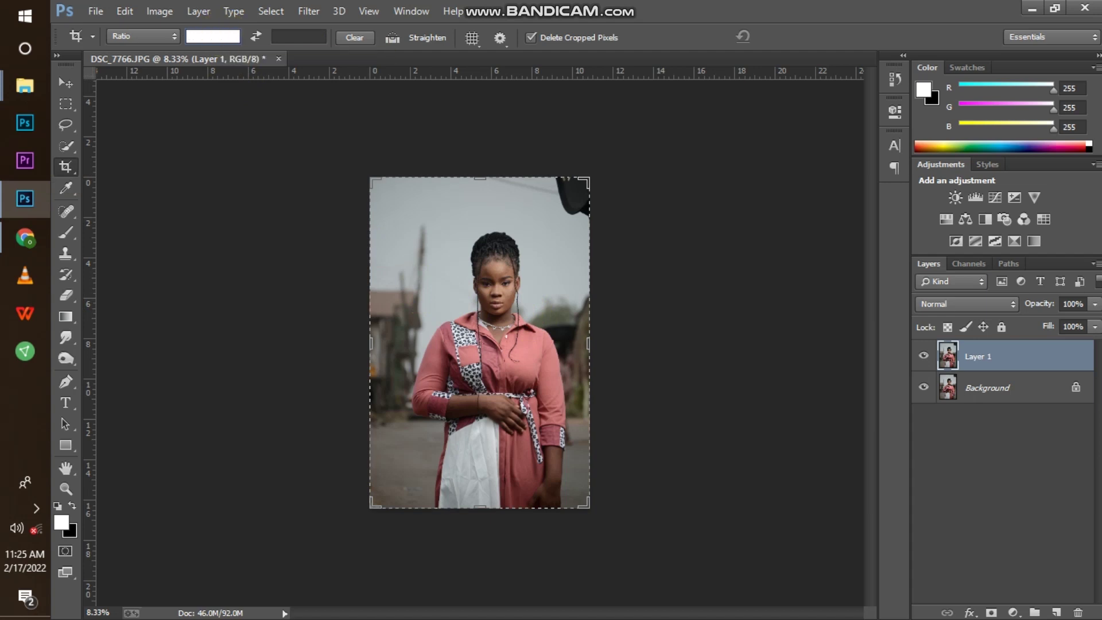
{"action": "type", "text": "5"}
{"action": "key", "text": "Tab"}
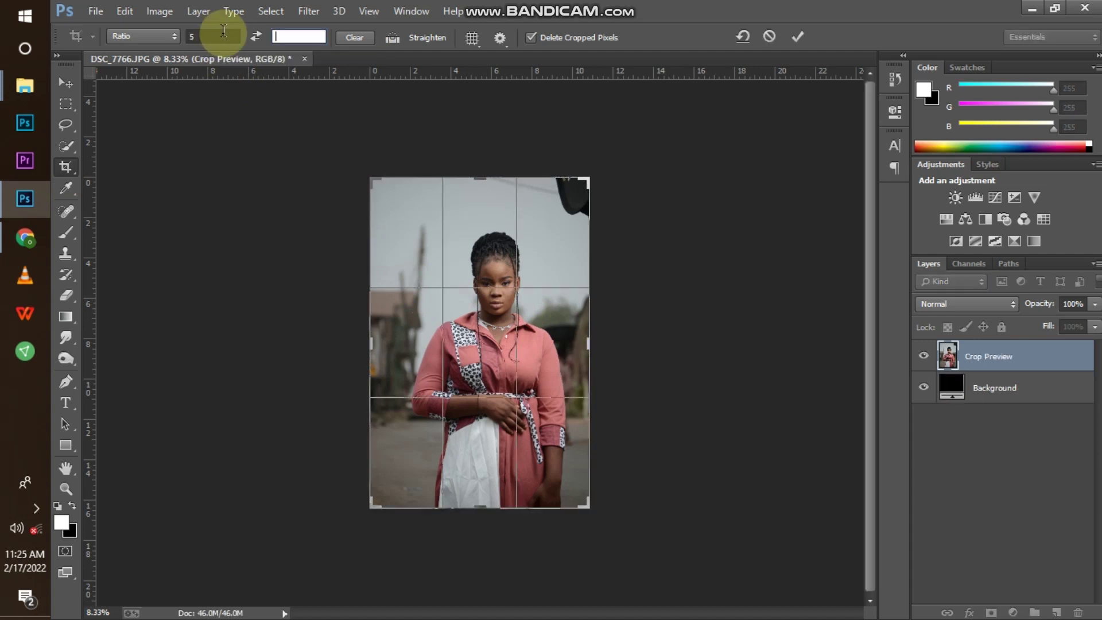
{"action": "type", "text": "7"}
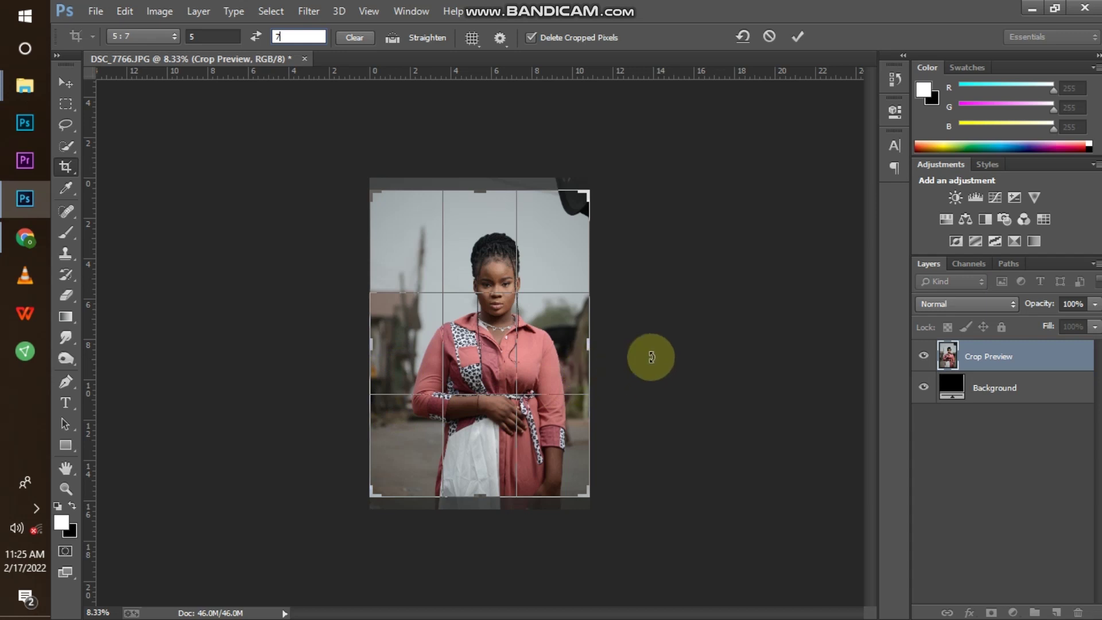
Extend the 5 : 7 crop frame slightly past the photo's right edge, trim a little off its top, and apply the crop
{"action": "left_click_drag", "start_coordinate": [598, 348], "coordinate": [599, 346]}
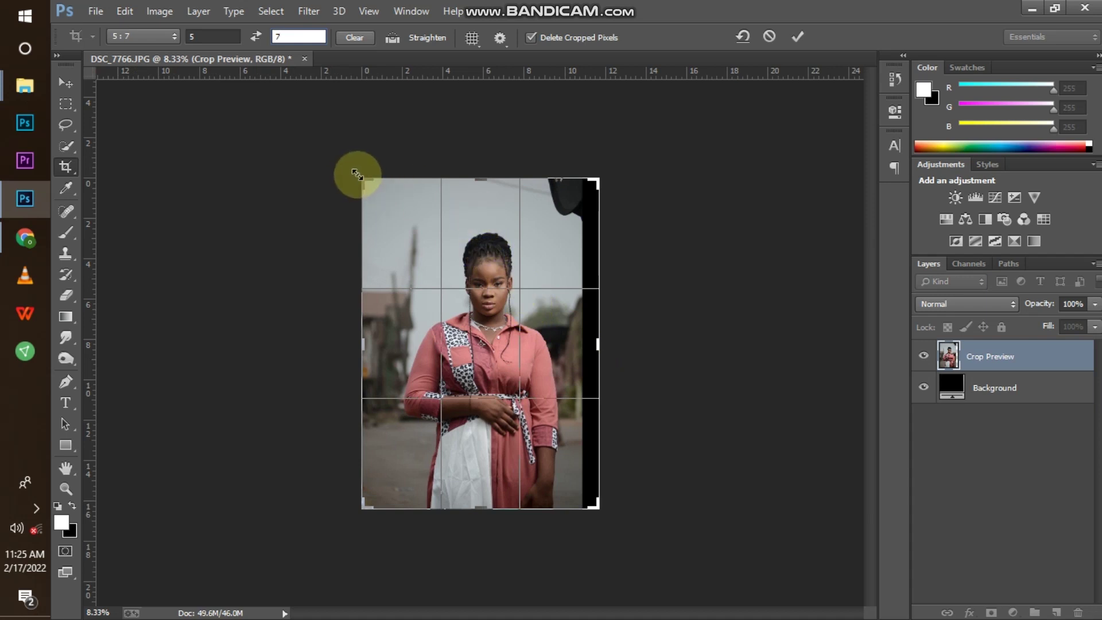
{"action": "left_click_drag", "start_coordinate": [360, 177], "coordinate": [365, 185]}
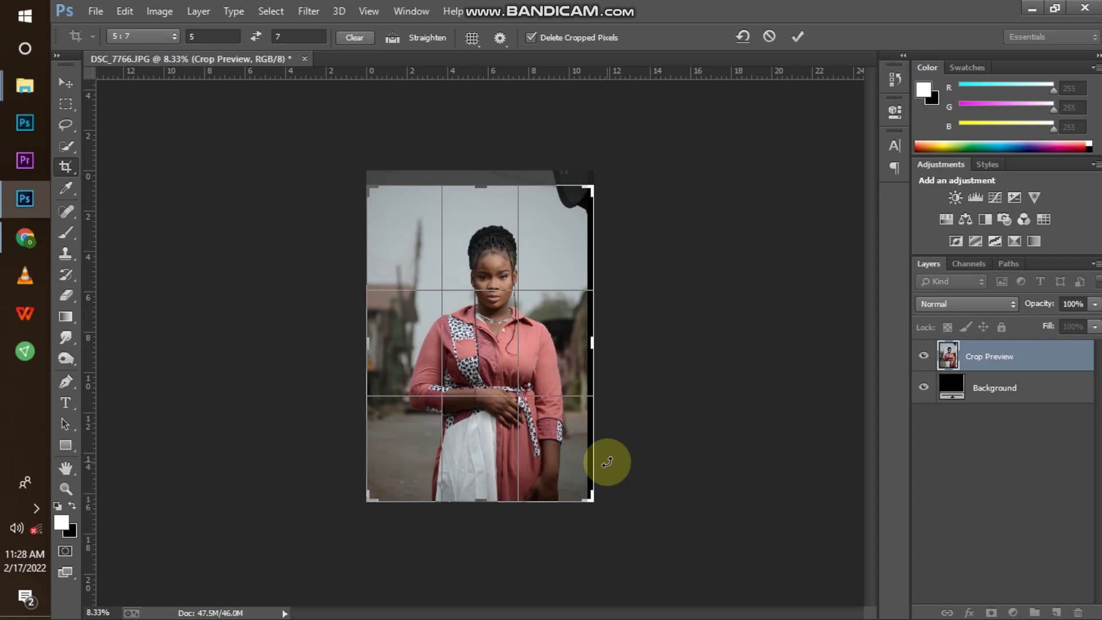
{"action": "key", "text": "ctrl+plus"}
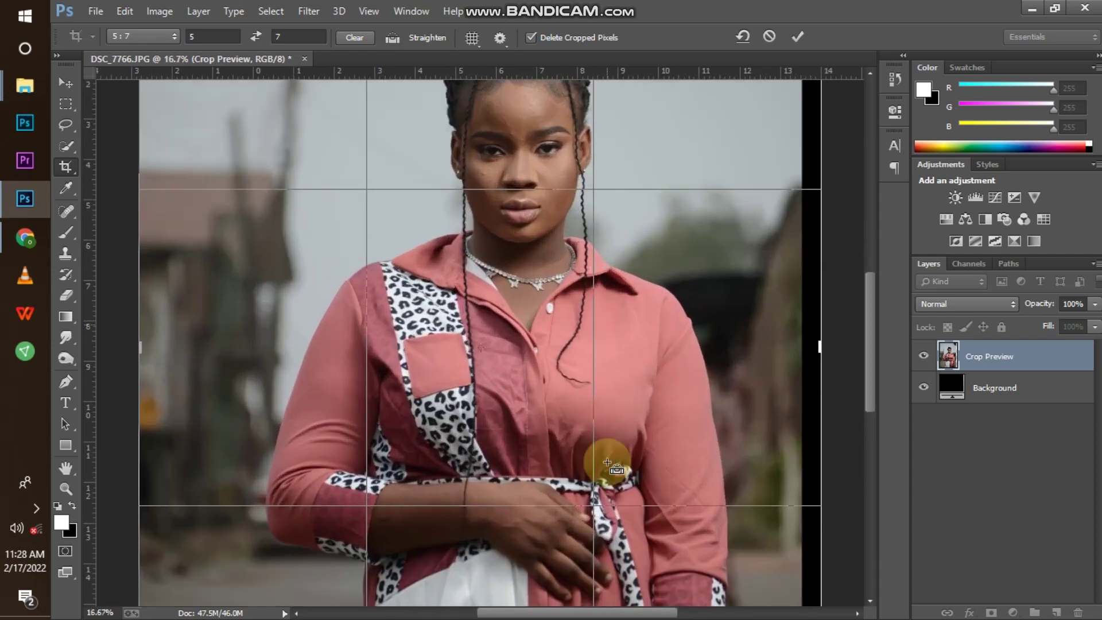
{"action": "key", "text": "ctrl+minus"}
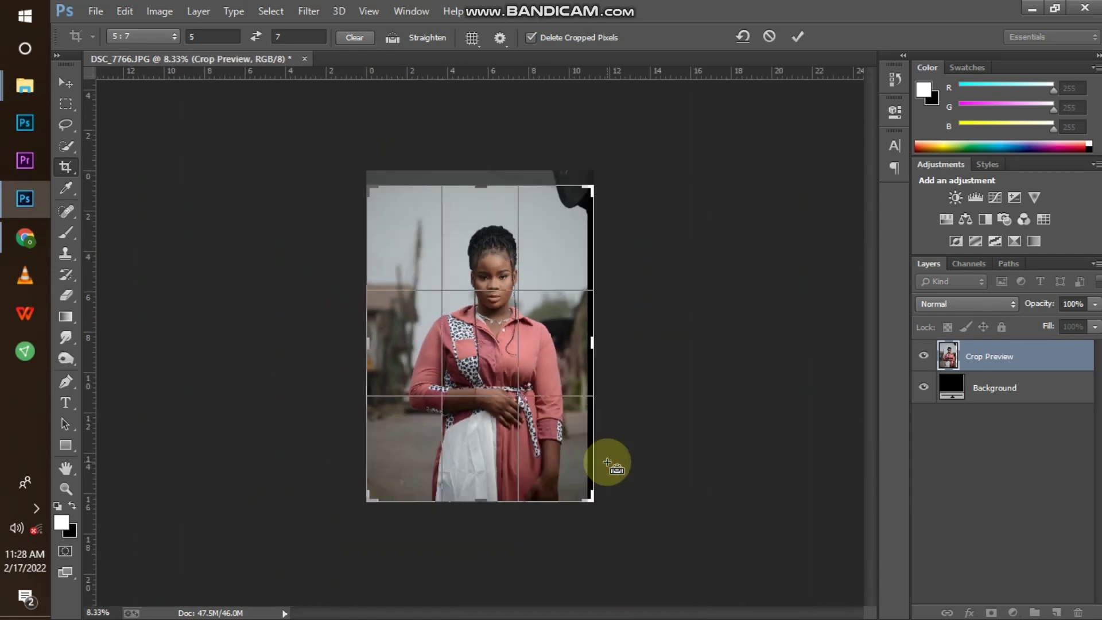
{"action": "key", "text": "ctrl+plus"}
{"action": "key", "text": "ctrl+minus"}
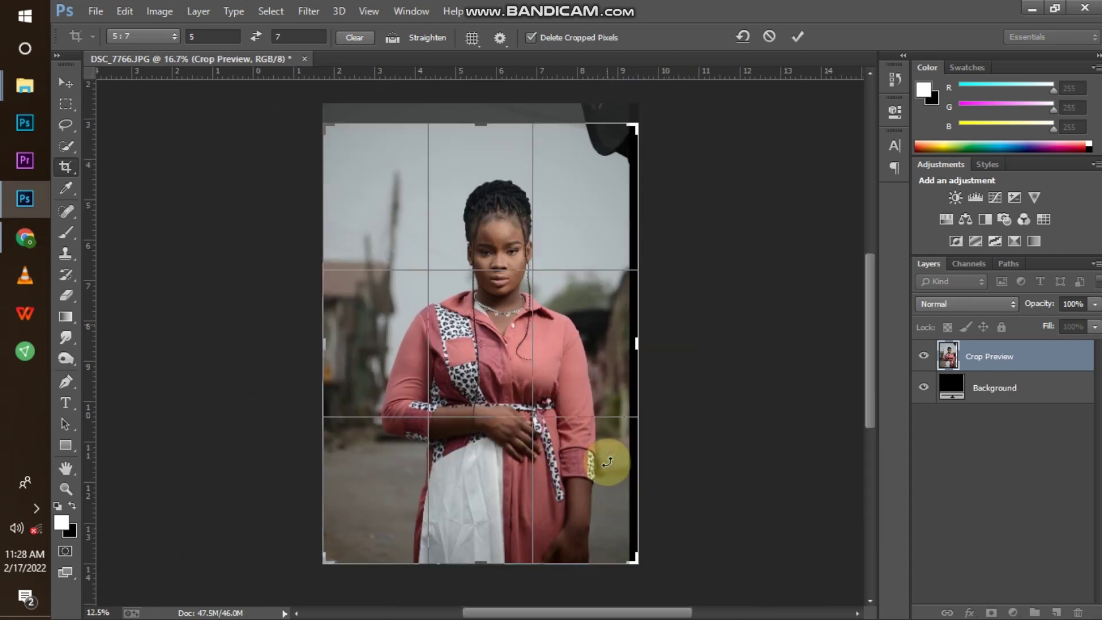
{"action": "key", "text": "Return"}
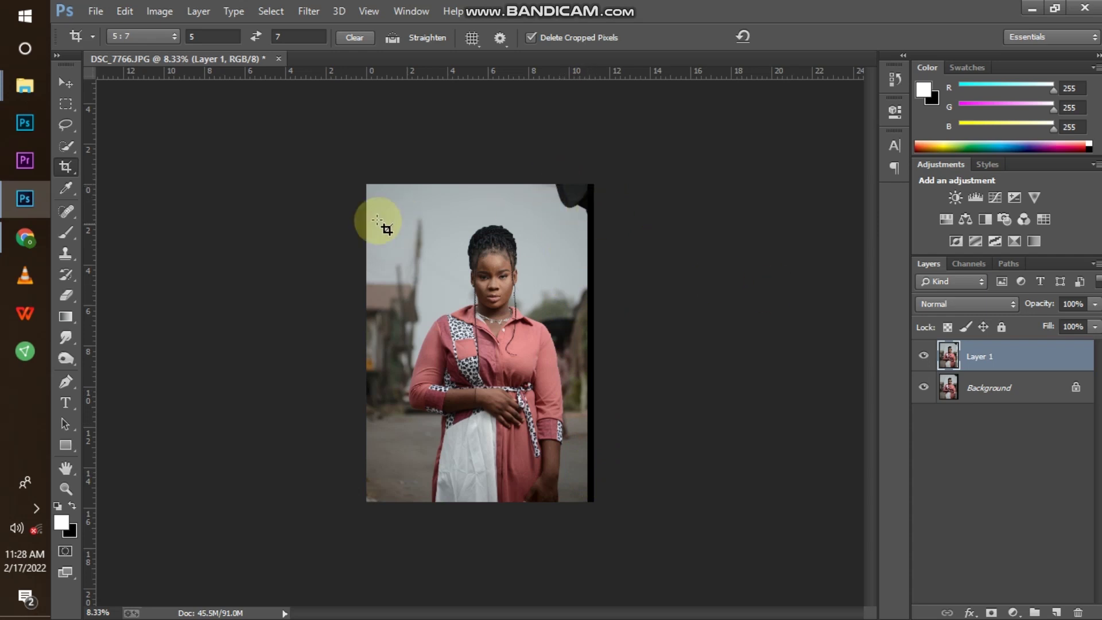
Select the dark object in the photo's top-right corner and the black strip along its right edge with the Lasso tool
{"action": "left_click", "coordinate": [68, 125]}
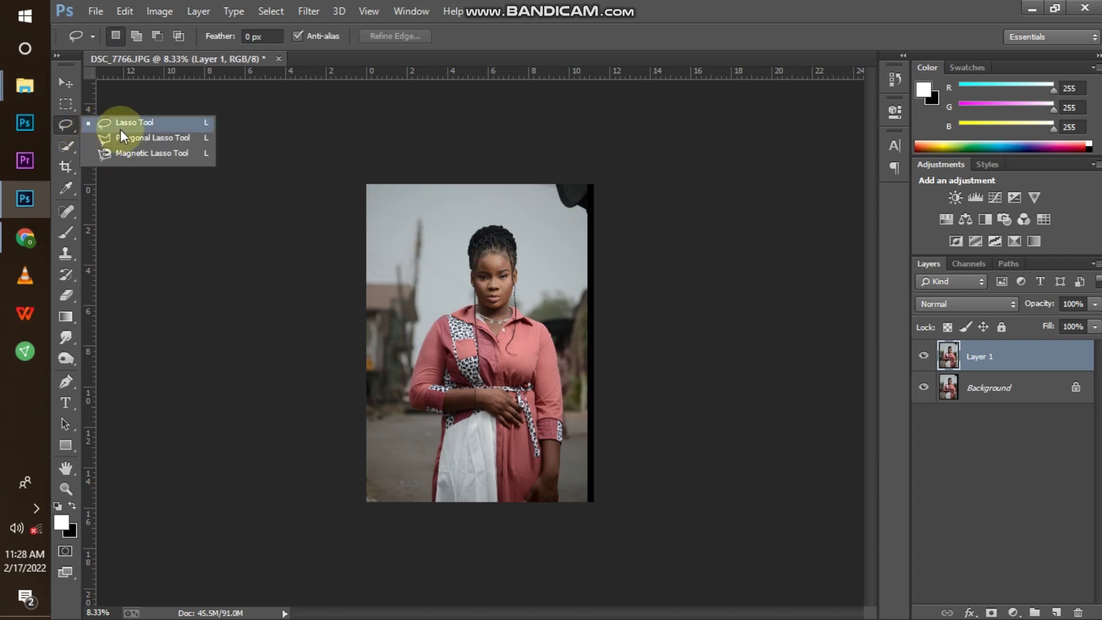
{"action": "left_click", "coordinate": [139, 123]}
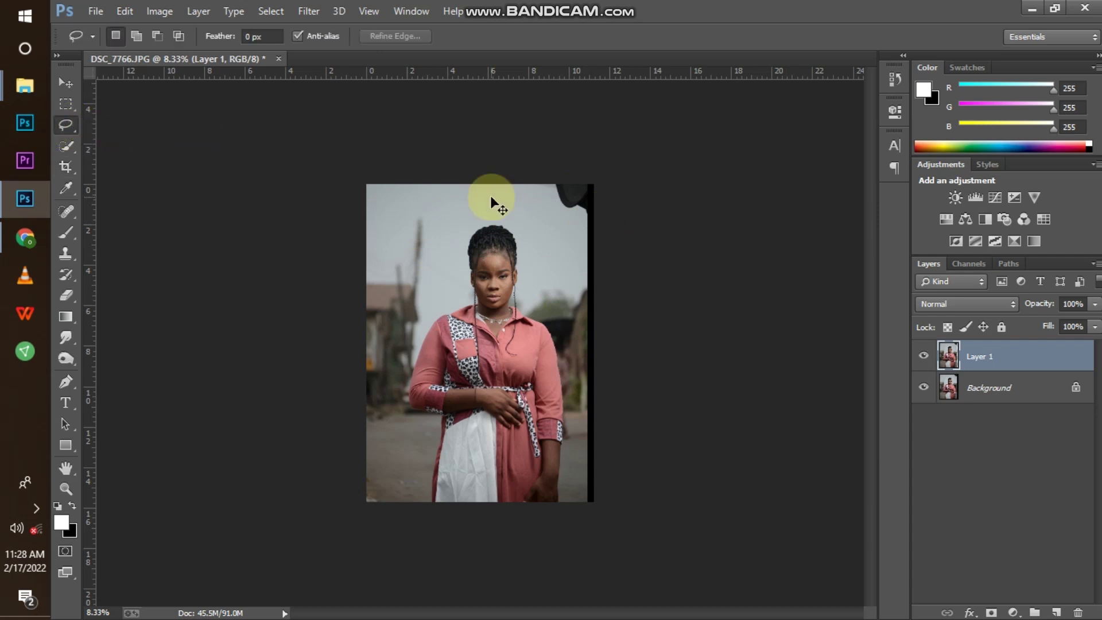
{"action": "key", "text": "ctrl+plus"}
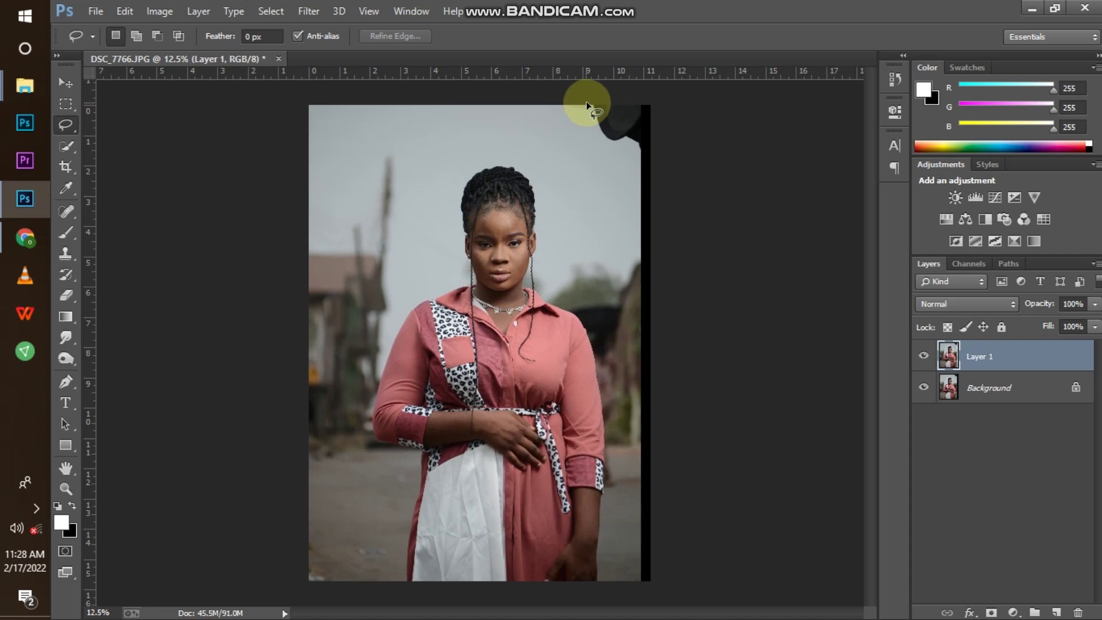
{"action": "mouse_move", "coordinate": [594, 120]}
{"action": "left_mouse_down"}
{"action": "mouse_move", "coordinate": [606, 143]}
{"action": "mouse_move", "coordinate": [633, 154]}
{"action": "mouse_move", "coordinate": [634, 297]}
{"action": "left_mouse_up"}
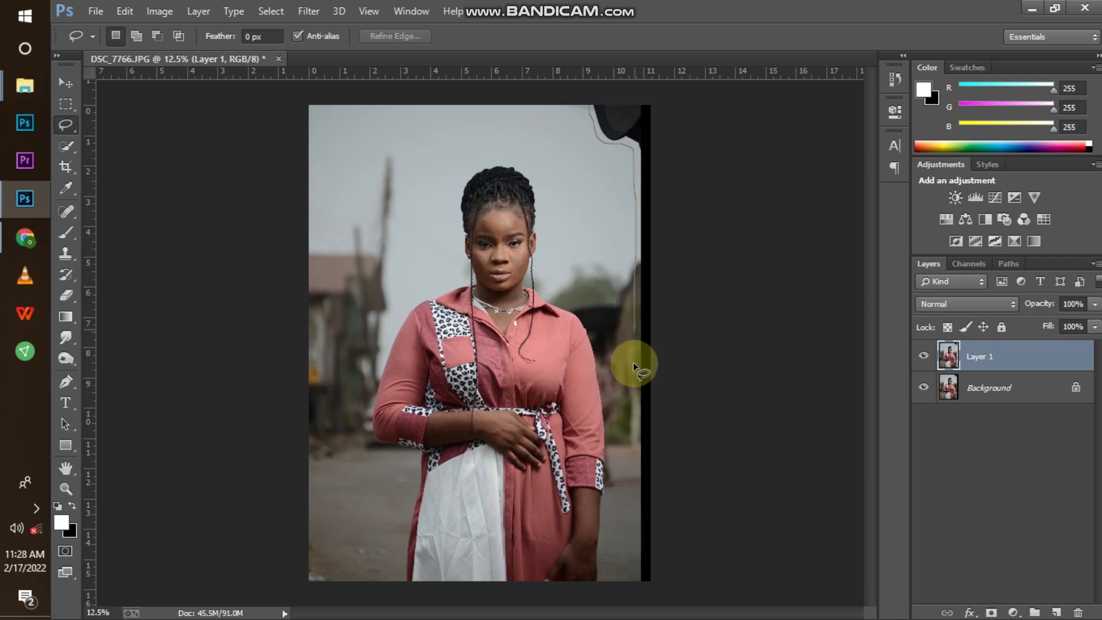
{"action": "mouse_move", "coordinate": [632, 394]}
{"action": "left_mouse_down"}
{"action": "mouse_move", "coordinate": [631, 577]}
{"action": "mouse_move", "coordinate": [643, 592]}
{"action": "mouse_move", "coordinate": [660, 589]}
{"action": "mouse_move", "coordinate": [713, 340]}
{"action": "mouse_move", "coordinate": [722, 110]}
{"action": "mouse_move", "coordinate": [685, 90]}
{"action": "mouse_move", "coordinate": [588, 98]}
{"action": "left_mouse_up"}
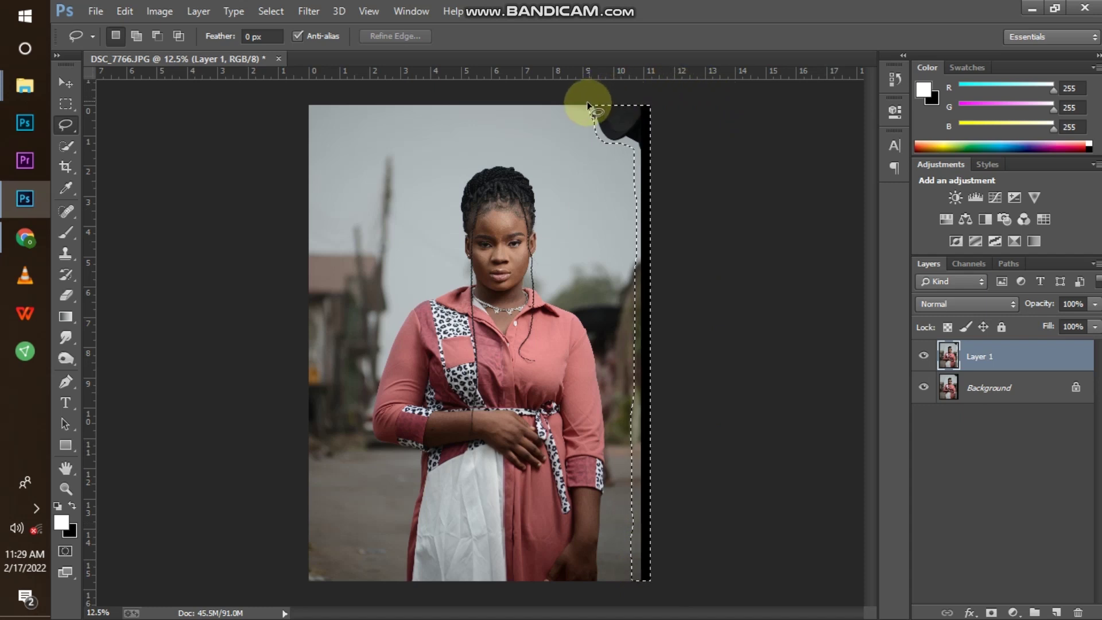
Fill the selected corner and edge strip using Content-Aware in Normal mode at 100% opacity, and deselect
{"action": "right_click", "coordinate": [570, 226]}
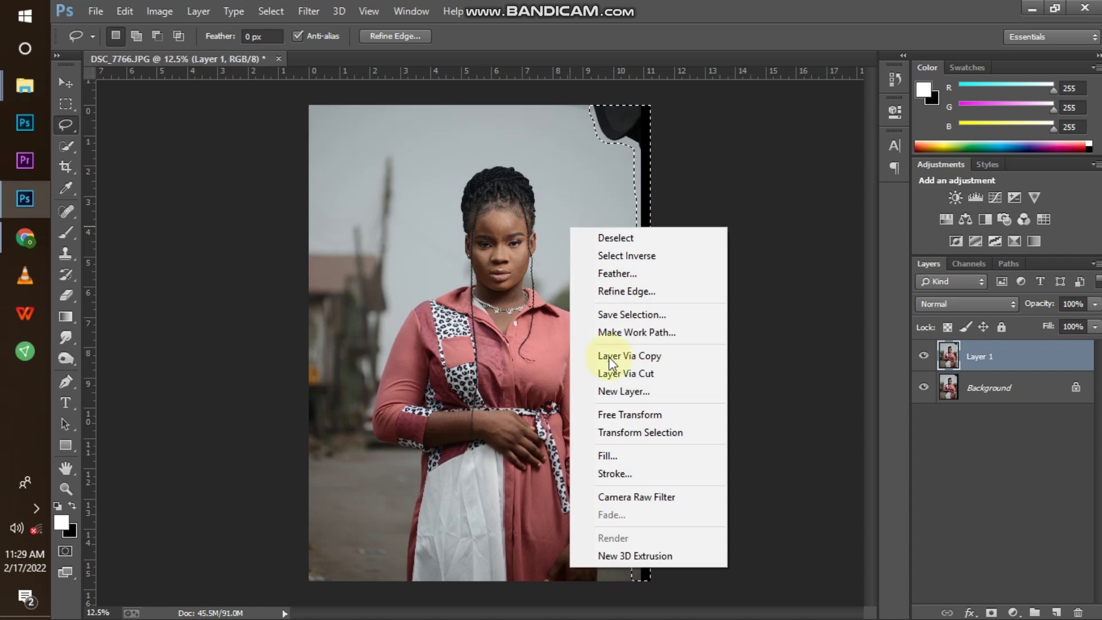
{"action": "left_click", "coordinate": [621, 455]}
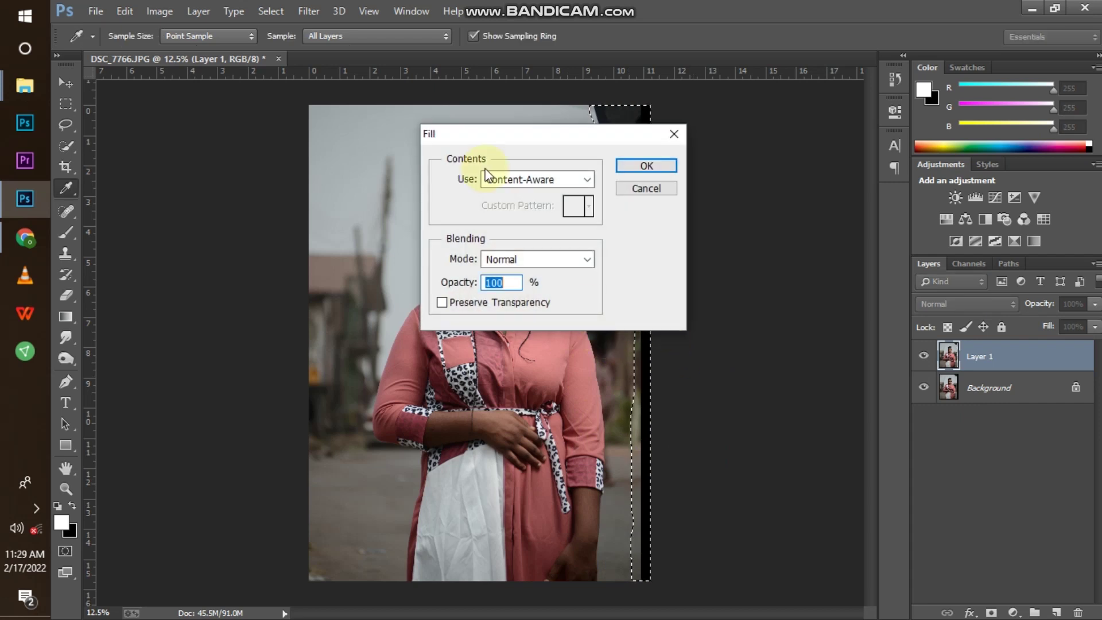
{"action": "left_click", "coordinate": [633, 166]}
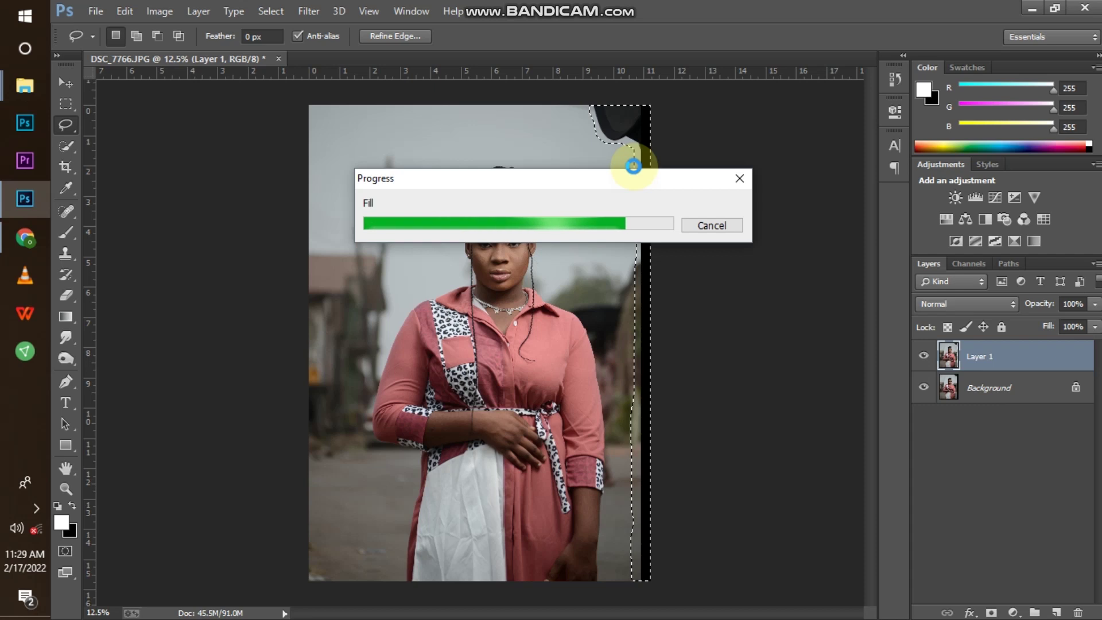
{"action": "key", "text": "ctrl+minus"}
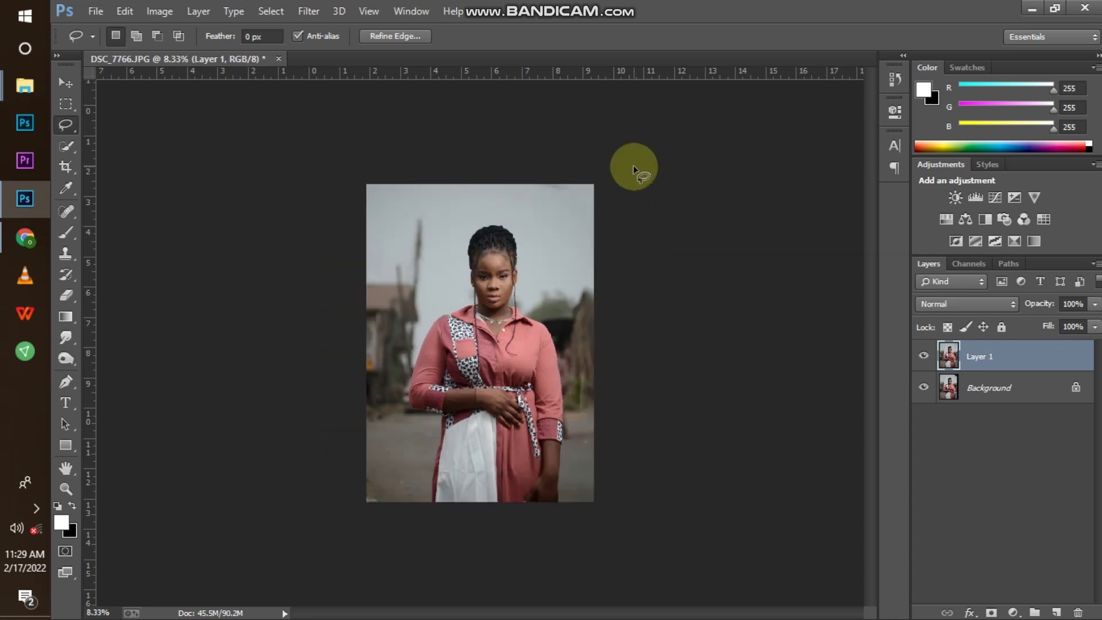
{"action": "left_click", "coordinate": [634, 168]}
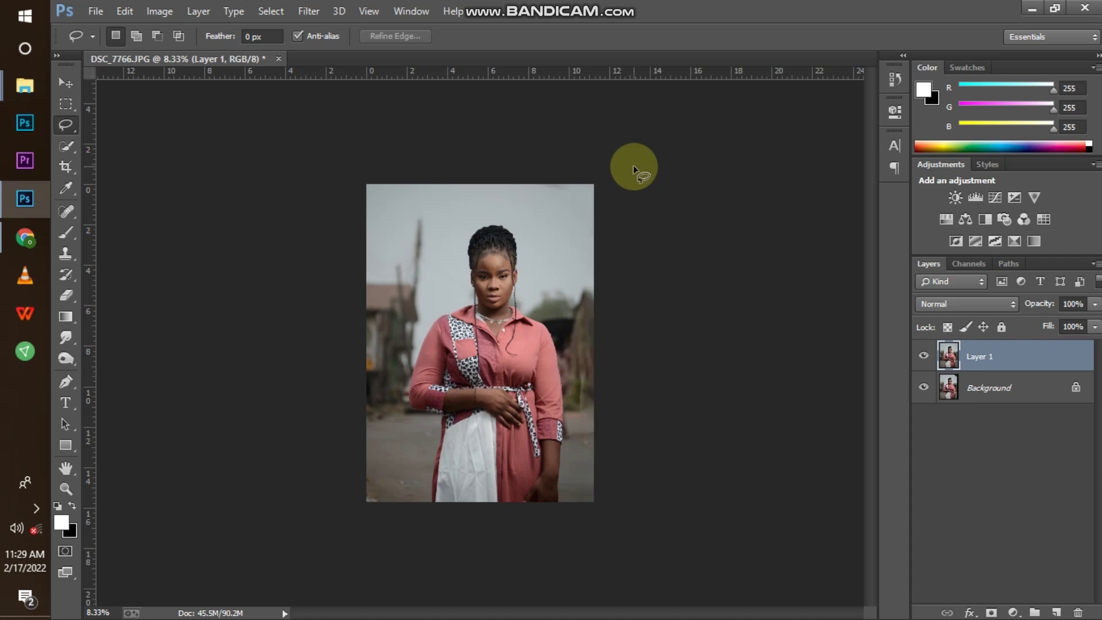
Compare Layer 1 with the Background by toggling its visibility, and inspect the filled corner and edge at different magnifications
{"action": "left_click", "coordinate": [925, 357]}
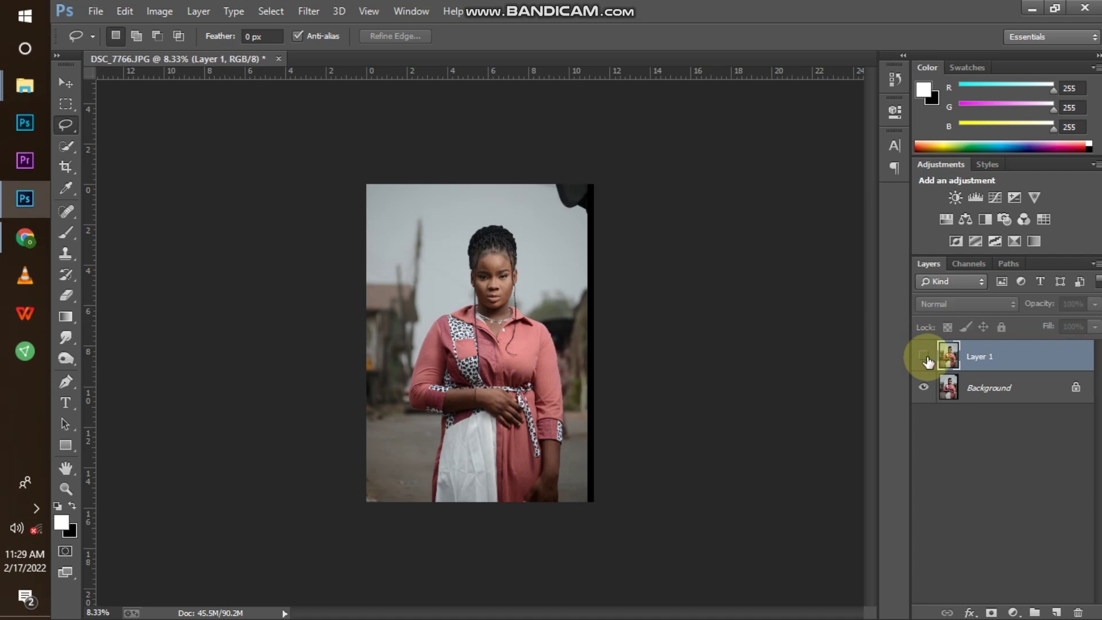
{"action": "left_click", "coordinate": [925, 357]}
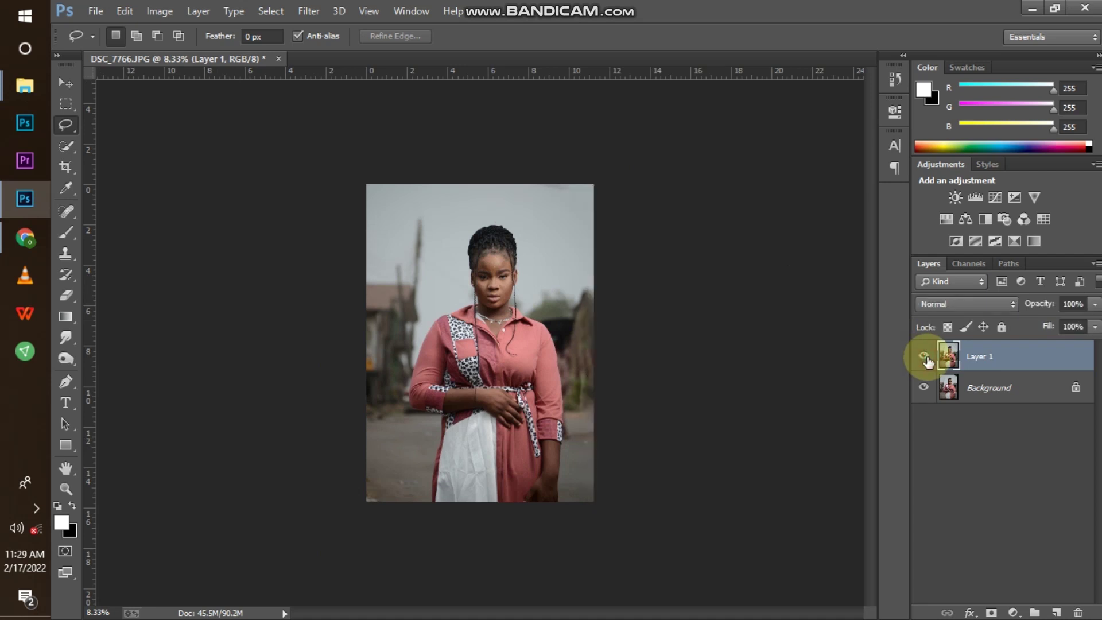
{"action": "key", "text": "ctrl+plus"}
{"action": "key", "text": "ctrl+minus"}
{"action": "key", "text": "ctrl+minus"}
{"action": "key", "text": "ctrl+plus"}
{"action": "key", "text": "ctrl+plus"}
{"action": "key", "text": "ctrl+plus"}
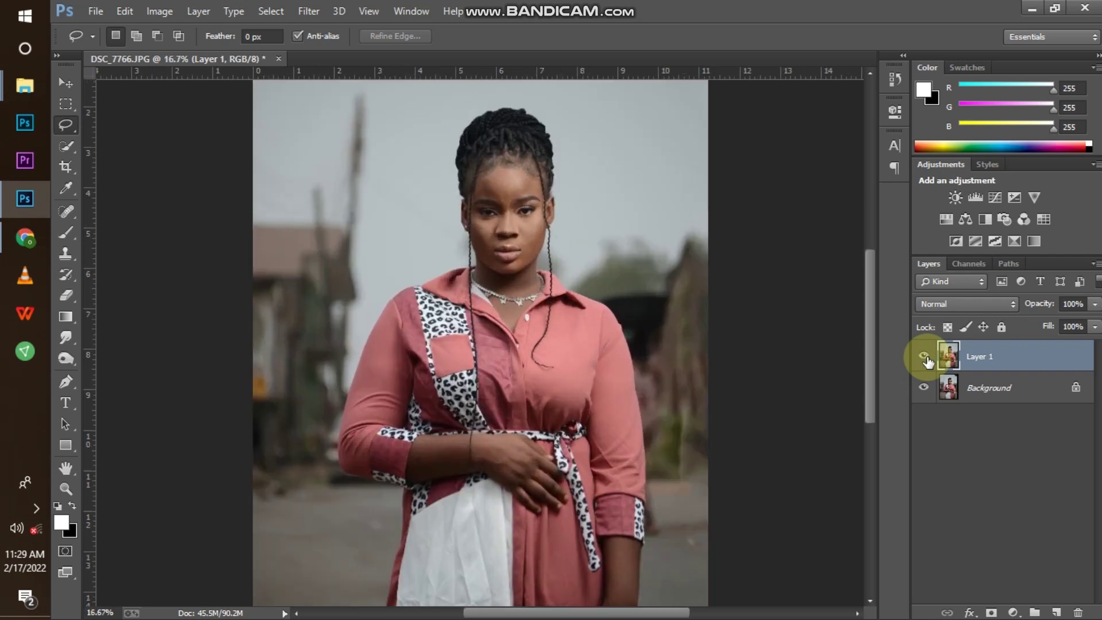
{"action": "key", "text": "ctrl+minus"}
{"action": "key", "text": "ctrl+minus"}
{"action": "key", "text": "ctrl+plus"}
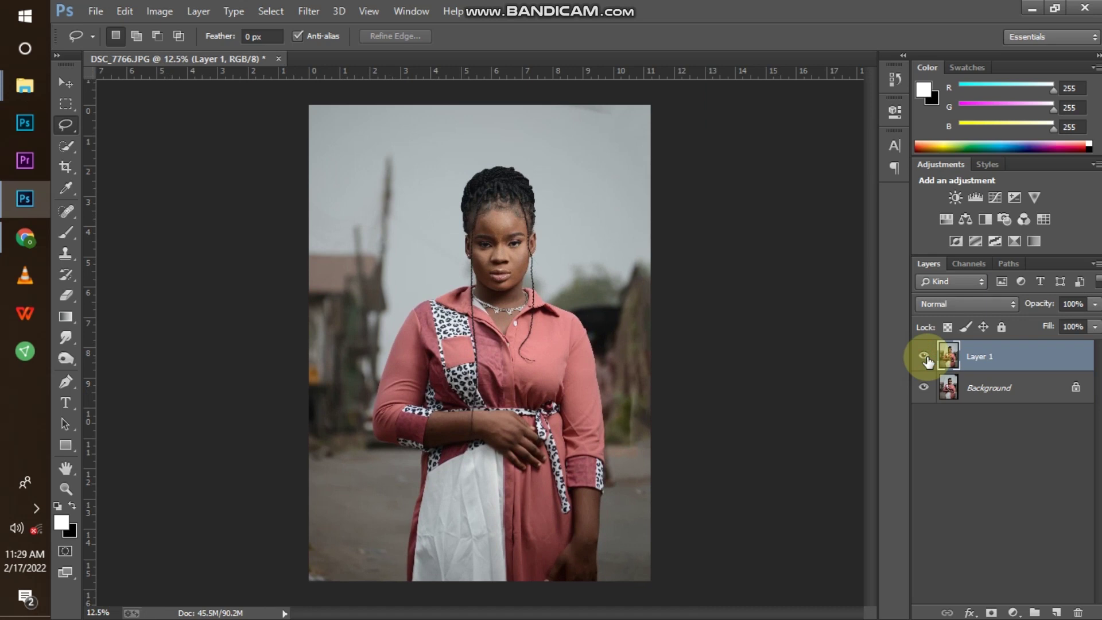
{"action": "key", "text": "ctrl+minus"}
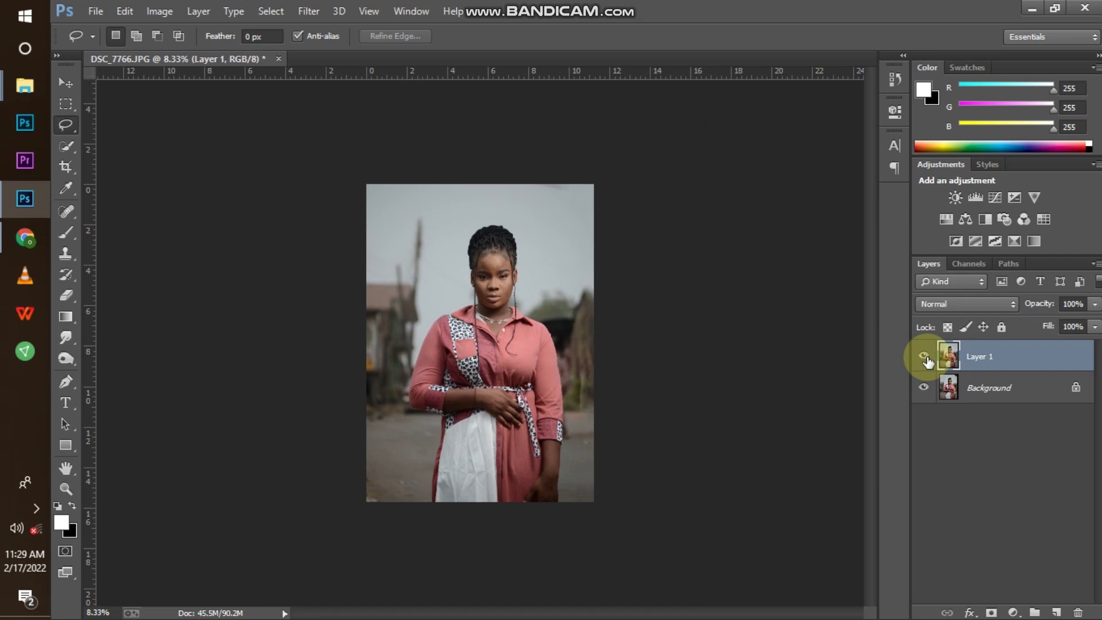
{"action": "key", "text": "ctrl+plus"}
{"action": "key", "text": "ctrl+plus"}
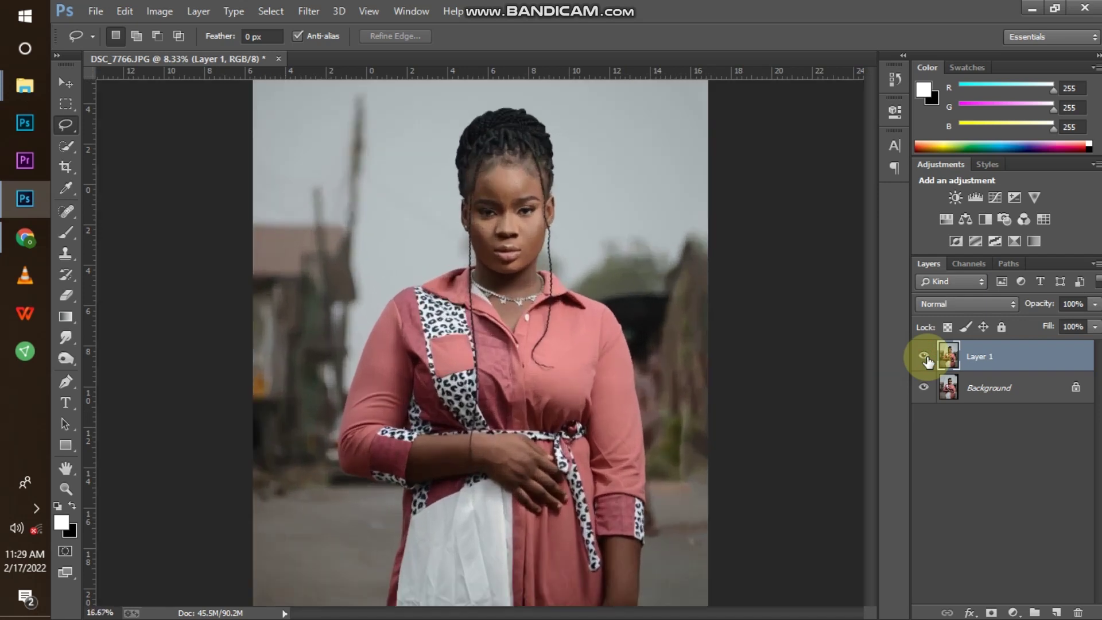
{"action": "key", "text": "ctrl+minus"}
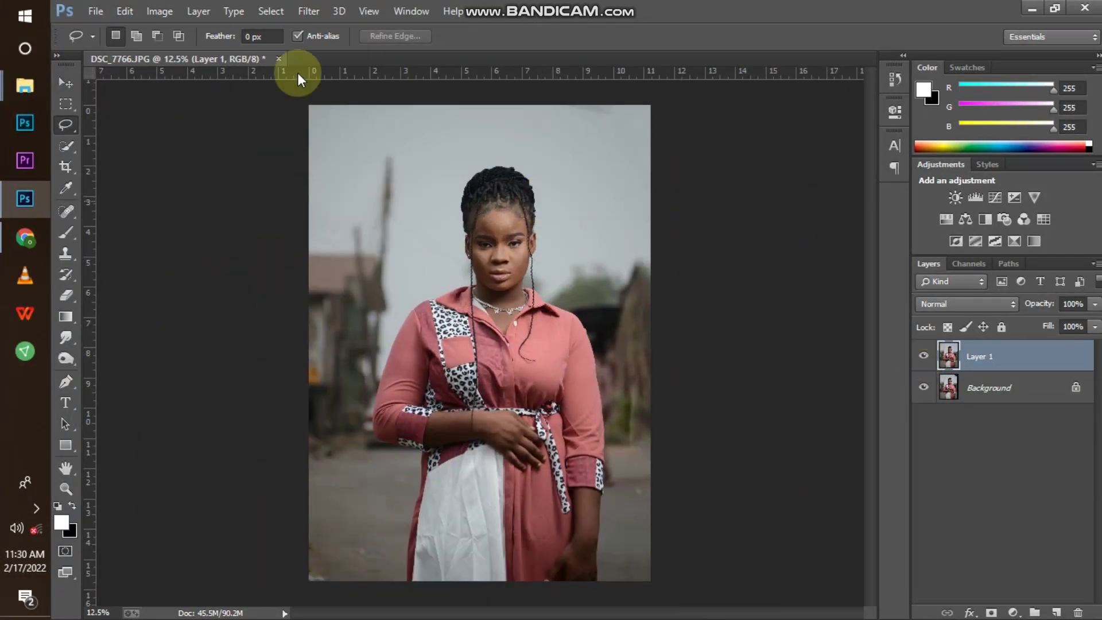
Lighten the shadows on Layer 1 with a Shadows/Highlights adjustment, lowering the shadows amount slightly from its default
{"action": "left_click", "coordinate": [159, 10]}
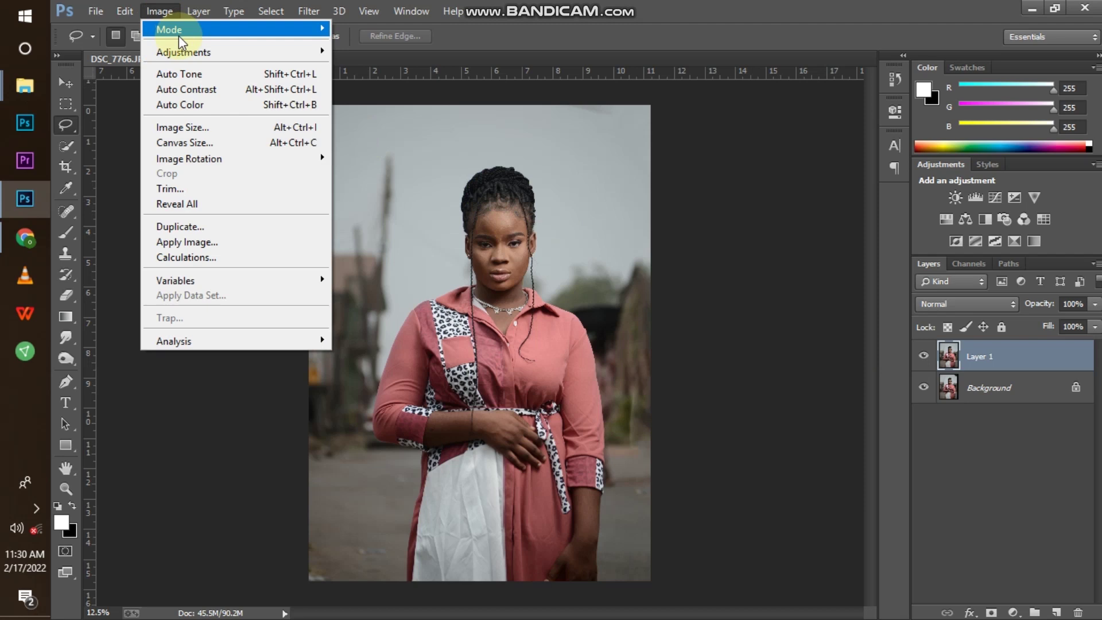
{"action": "mouse_move", "coordinate": [185, 46]}
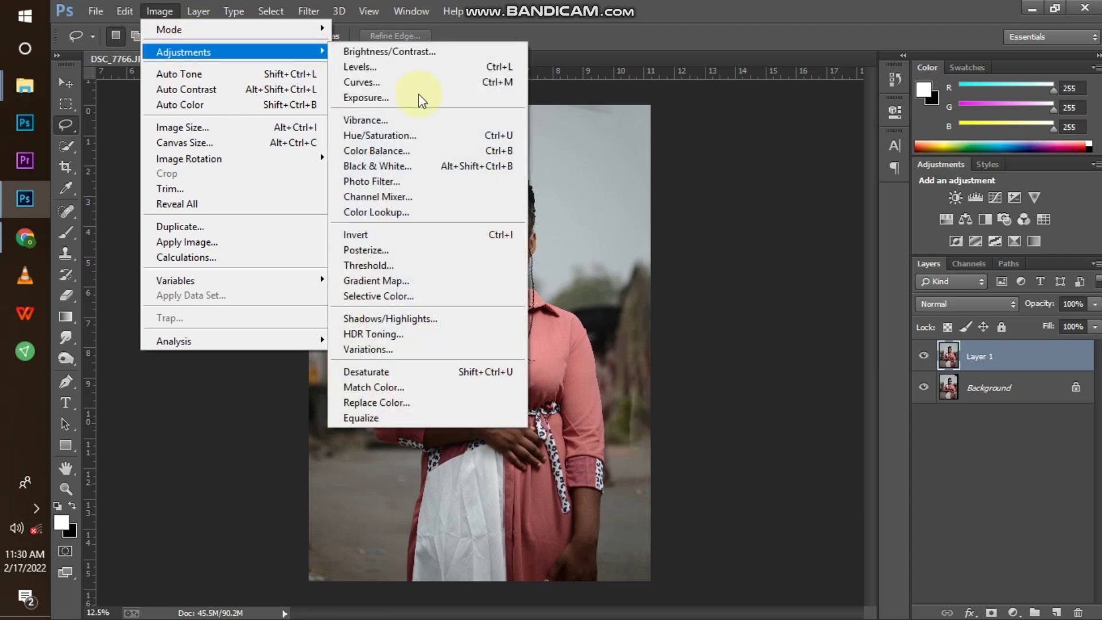
{"action": "left_click", "coordinate": [453, 329]}
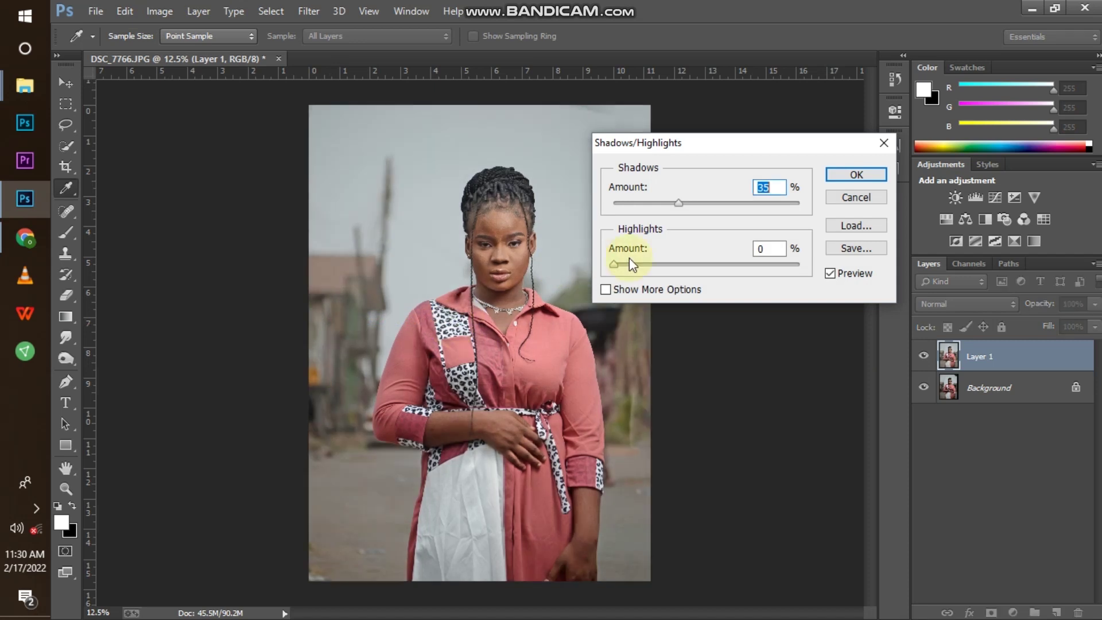
{"action": "key", "text": "ctrl+plus"}
{"action": "key", "text": "ctrl+plus"}
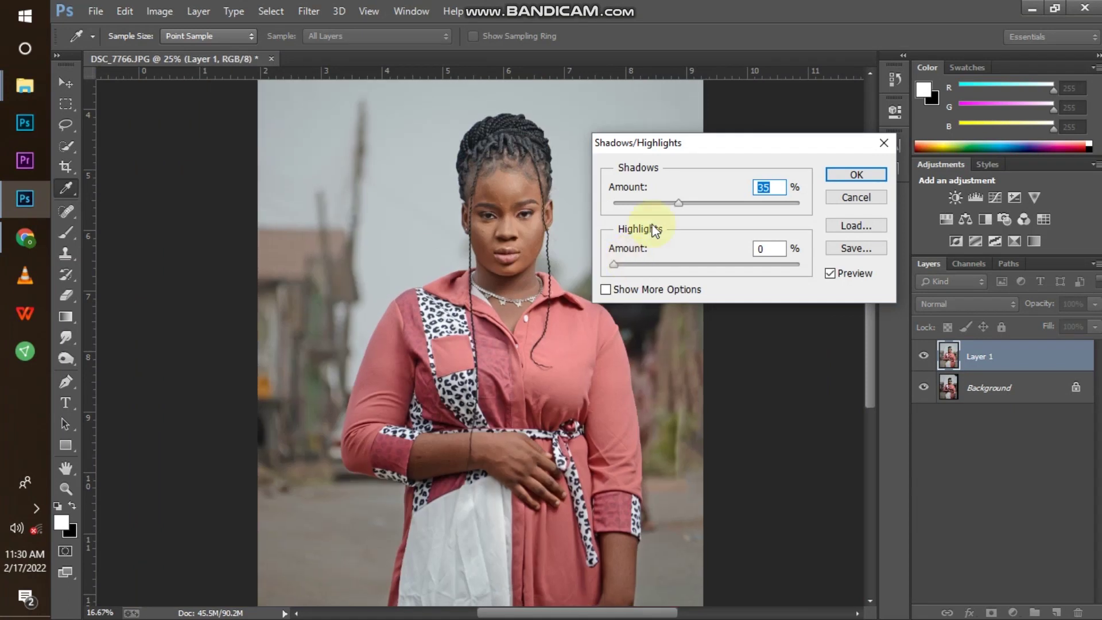
{"action": "key", "text": "ctrl+minus"}
{"action": "key", "text": "ctrl+minus"}
{"action": "left_click", "coordinate": [668, 204]}
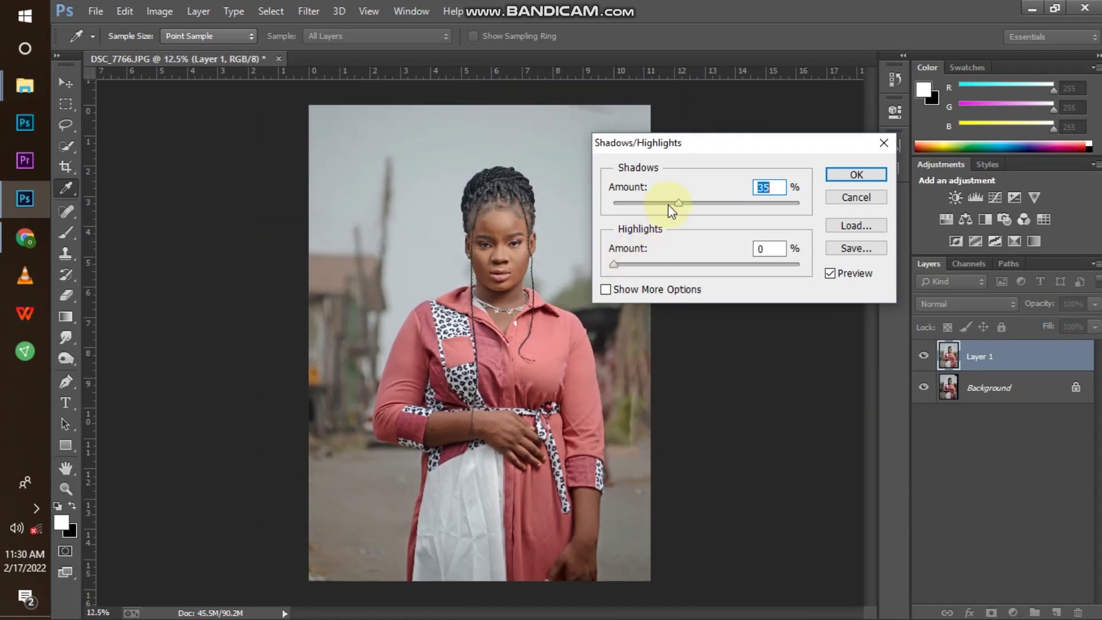
{"action": "left_click_drag", "start_coordinate": [668, 204], "coordinate": [663, 204]}
{"action": "key", "text": "Return"}
{"action": "key", "text": "l"}
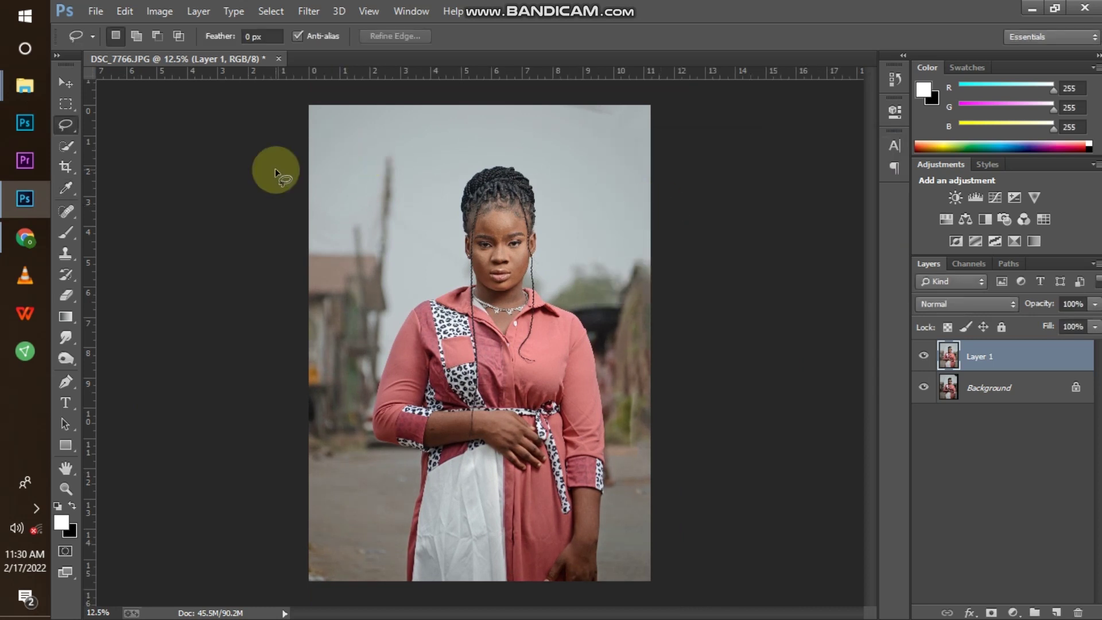
Apply Auto Contrast to Layer 1
{"action": "left_click", "coordinate": [161, 12]}
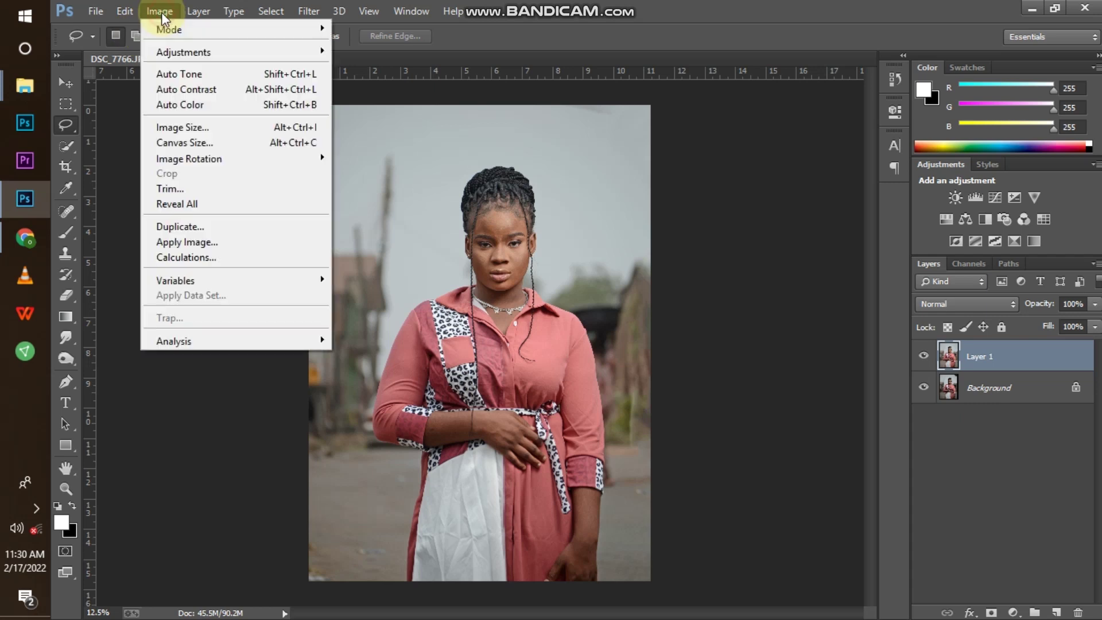
{"action": "left_click", "coordinate": [202, 86]}
Inspect the contrast-adjusted portrait at different magnifications, from the whole image to a close view of the subject
{"action": "key", "text": "ctrl+plus"}
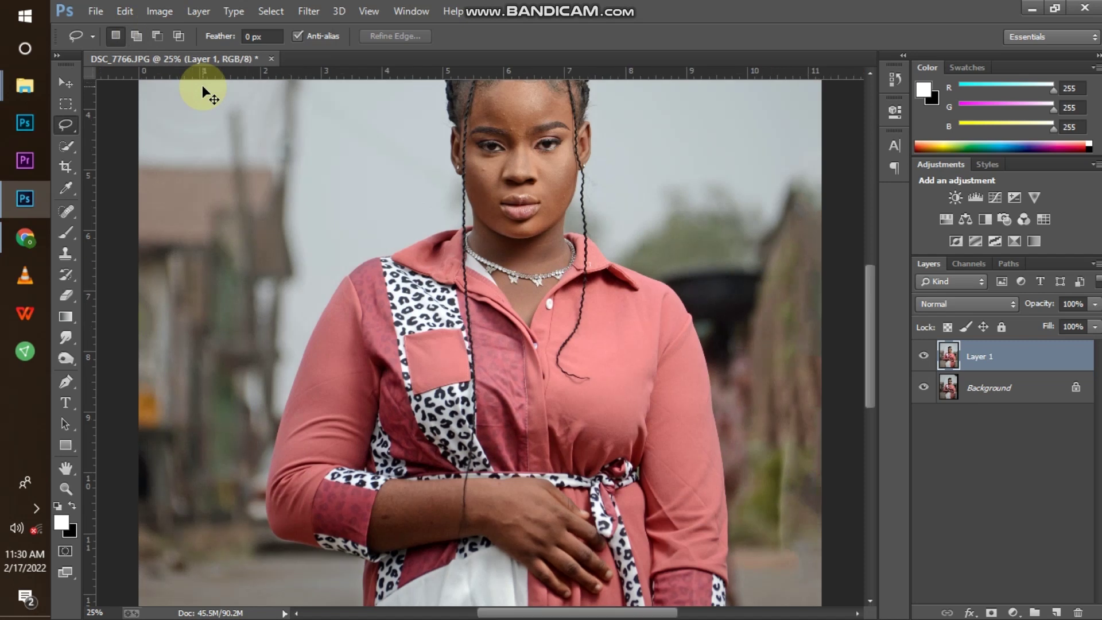
{"action": "key", "text": "ctrl+minus"}
{"action": "key", "text": "ctrl+minus"}
{"action": "key", "text": "ctrl+minus"}
{"action": "key", "text": "ctrl+minus"}
{"action": "key", "text": "ctrl+plus"}
{"action": "key", "text": "ctrl+plus"}
{"action": "key", "text": "ctrl+plus"}
{"action": "key", "text": "ctrl+plus"}
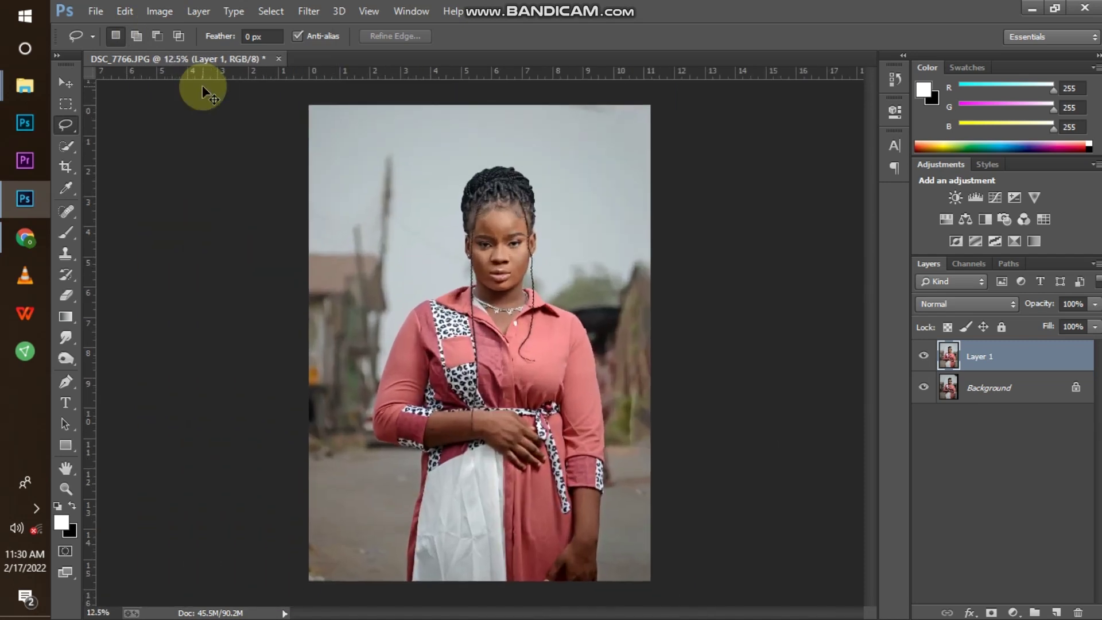
{"action": "key", "text": "ctrl+plus"}
{"action": "key", "text": "ctrl+plus"}
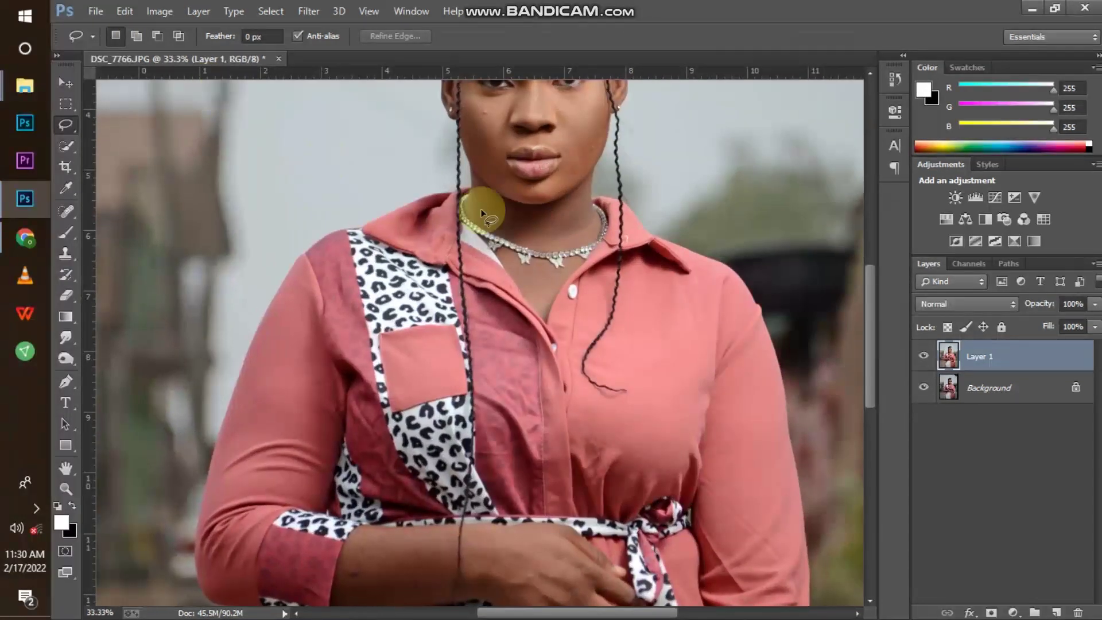
Duplicate Layer 1 to retouch the face on a separate copy
{"action": "left_click_drag", "start_coordinate": [872, 332], "coordinate": [877, 290]}
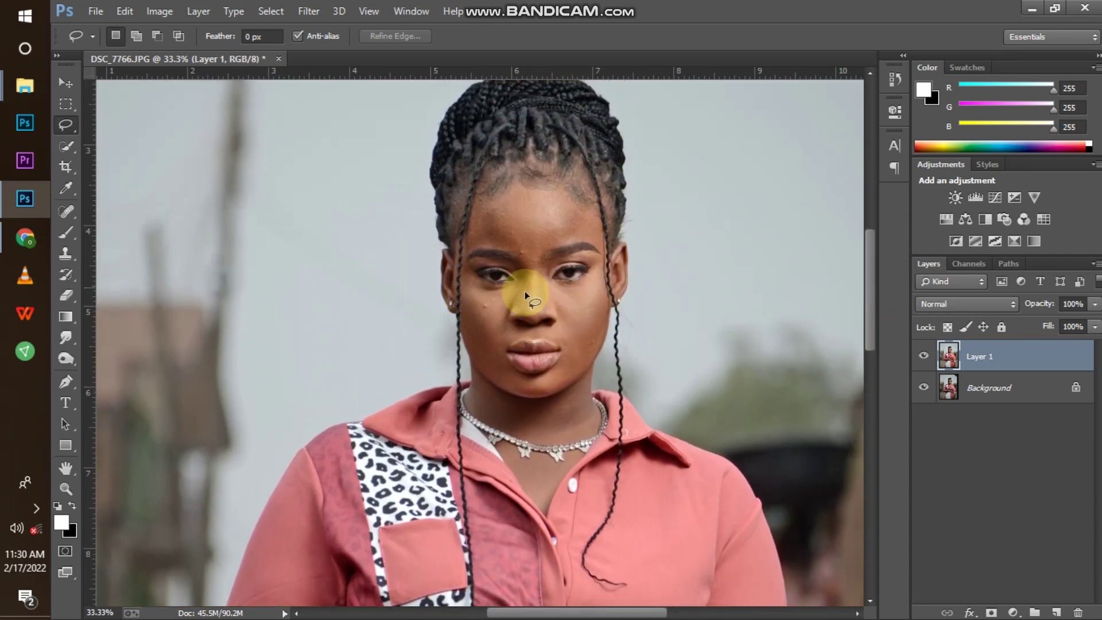
{"action": "key", "text": "ctrl+plus"}
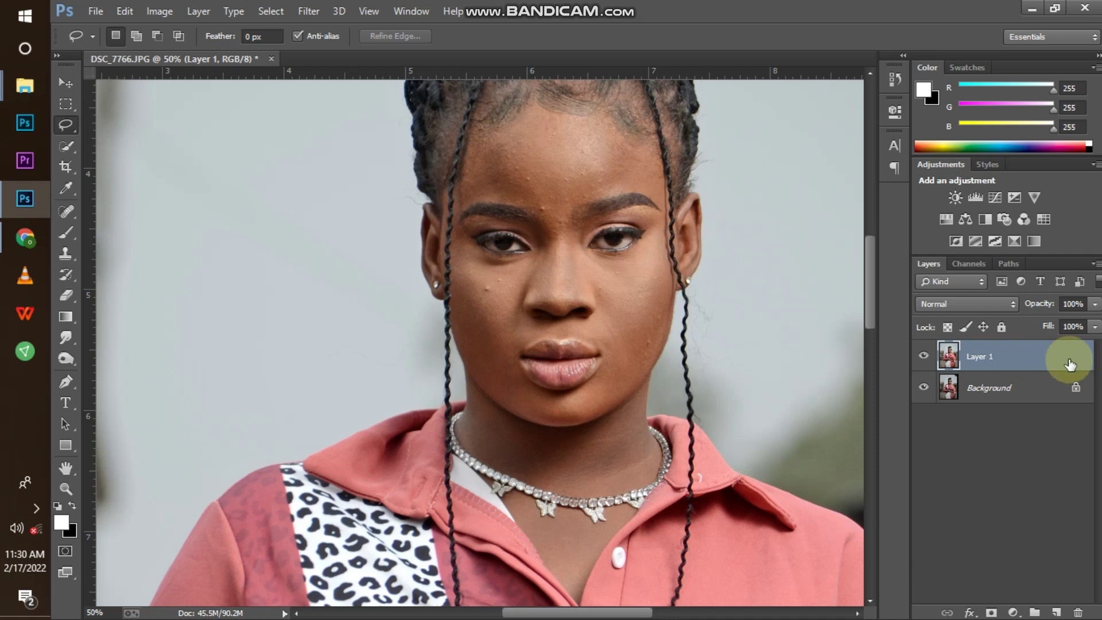
{"action": "key", "text": "ctrl+j"}
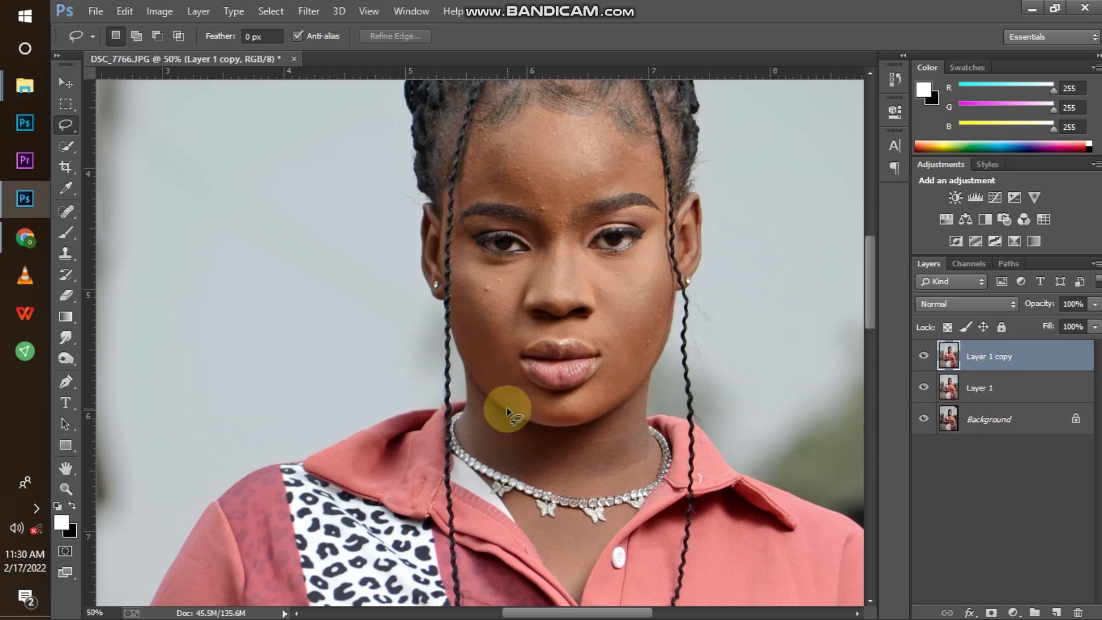
Remove the blemishes on both cheeks of Layer 1 copy using a Content-Aware Spot Healing Brush at size 20
{"action": "key", "text": "ctrl+plus"}
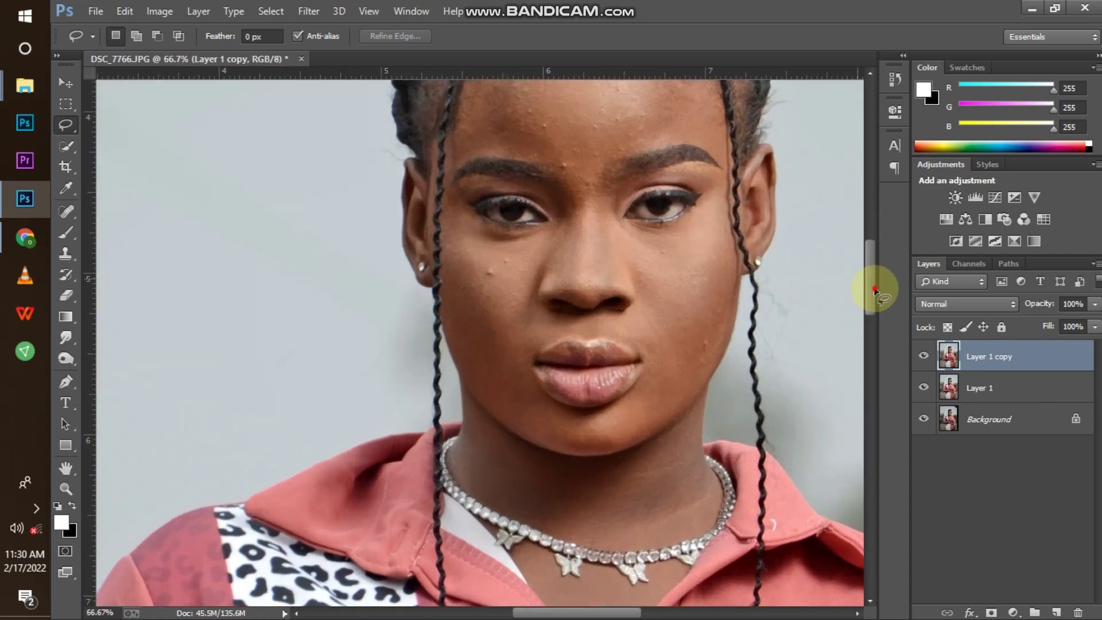
{"action": "left_click_drag", "start_coordinate": [875, 290], "coordinate": [876, 278]}
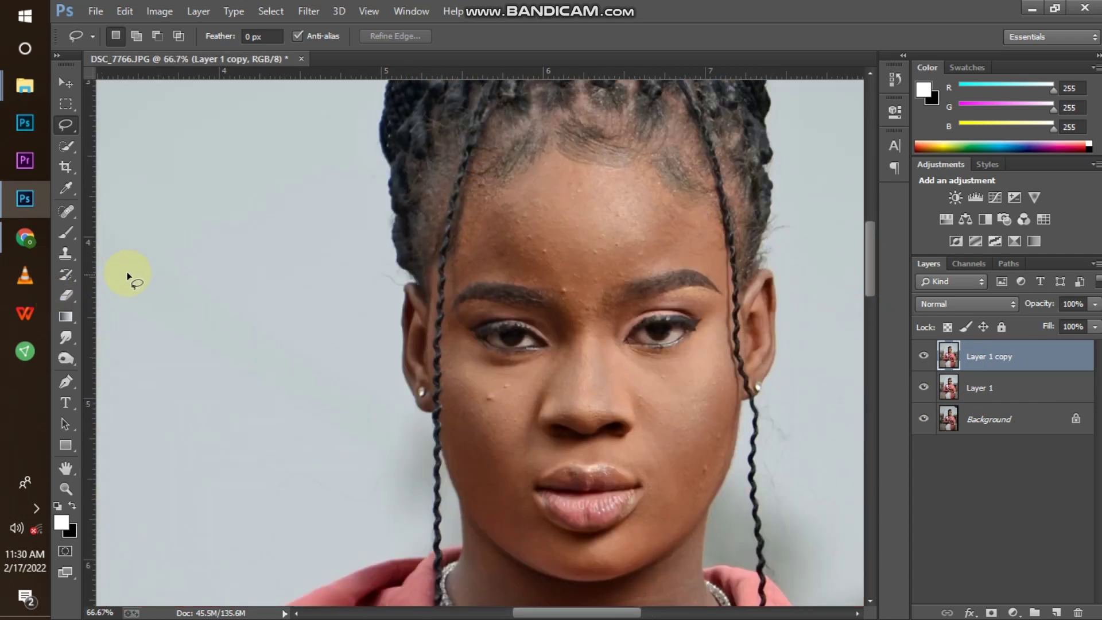
{"action": "left_click", "coordinate": [67, 212]}
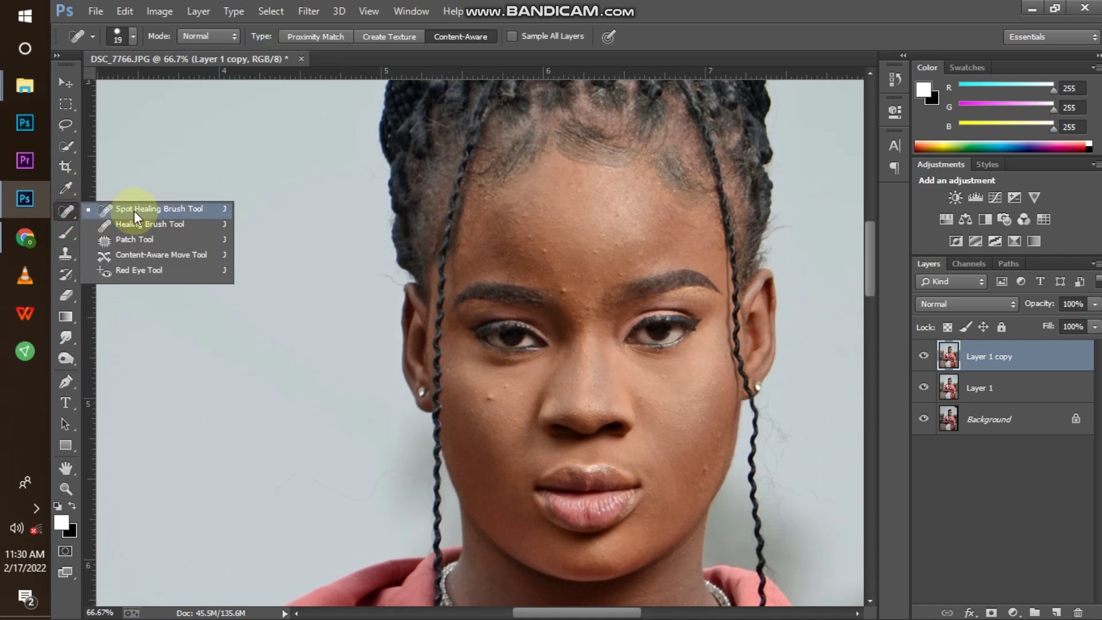
{"action": "left_click", "coordinate": [154, 212]}
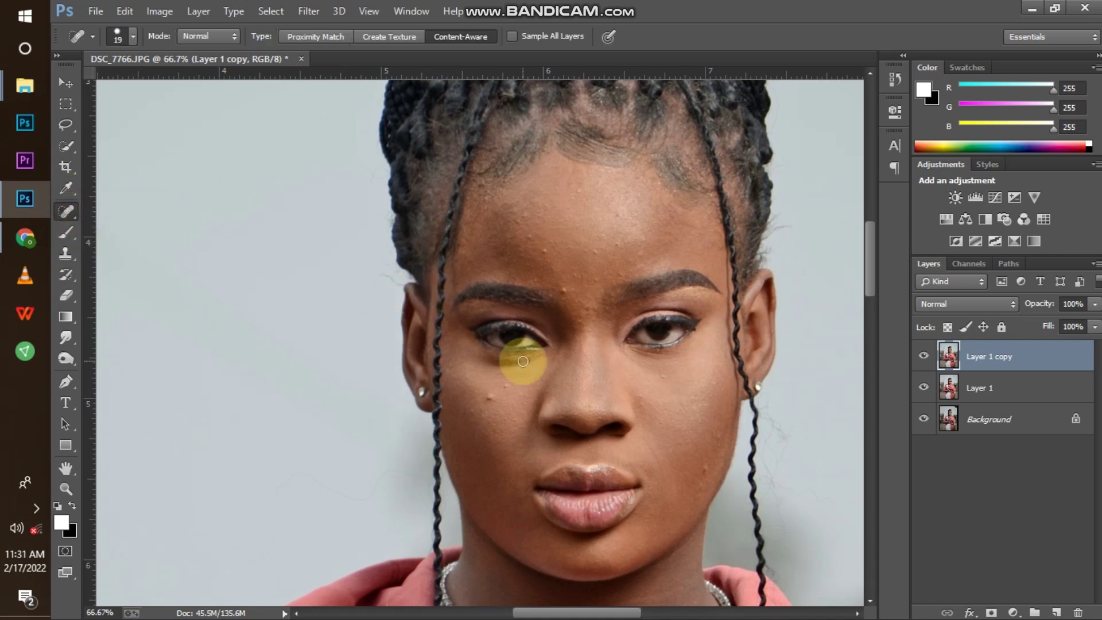
{"action": "key", "text": "ctrl+plus"}
{"action": "key", "text": "bracketright"}
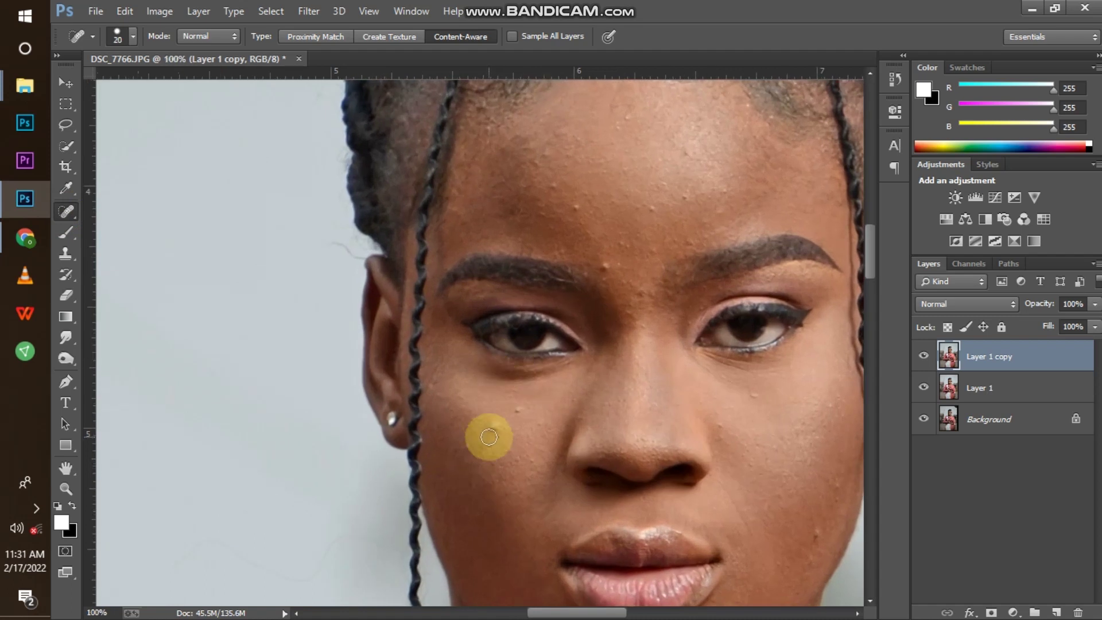
{"action": "left_click", "coordinate": [494, 429]}
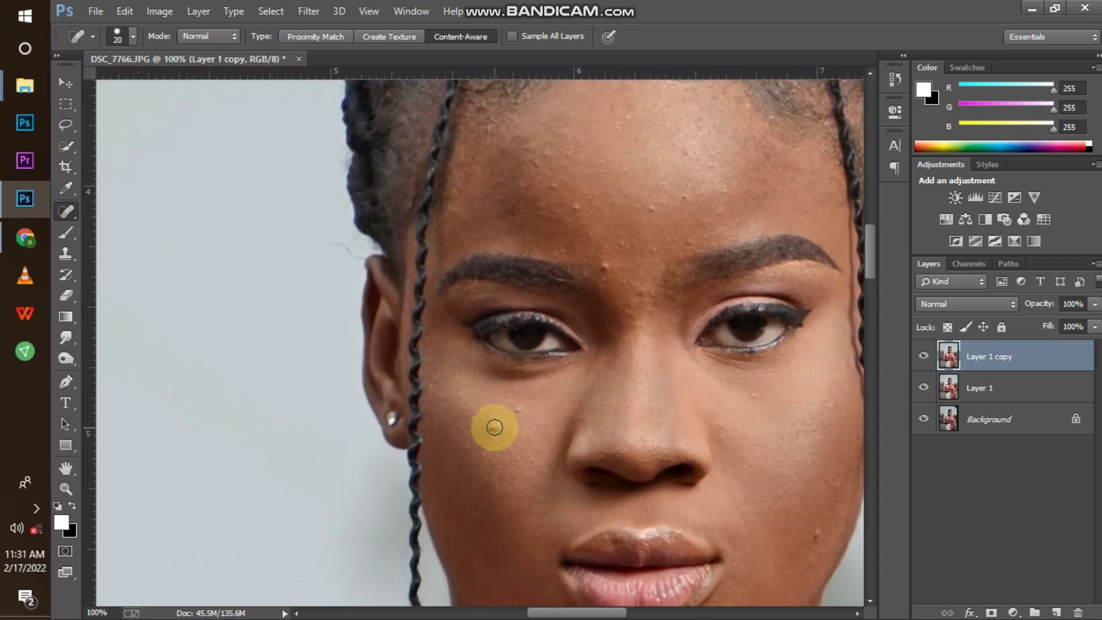
{"action": "left_click", "coordinate": [492, 426]}
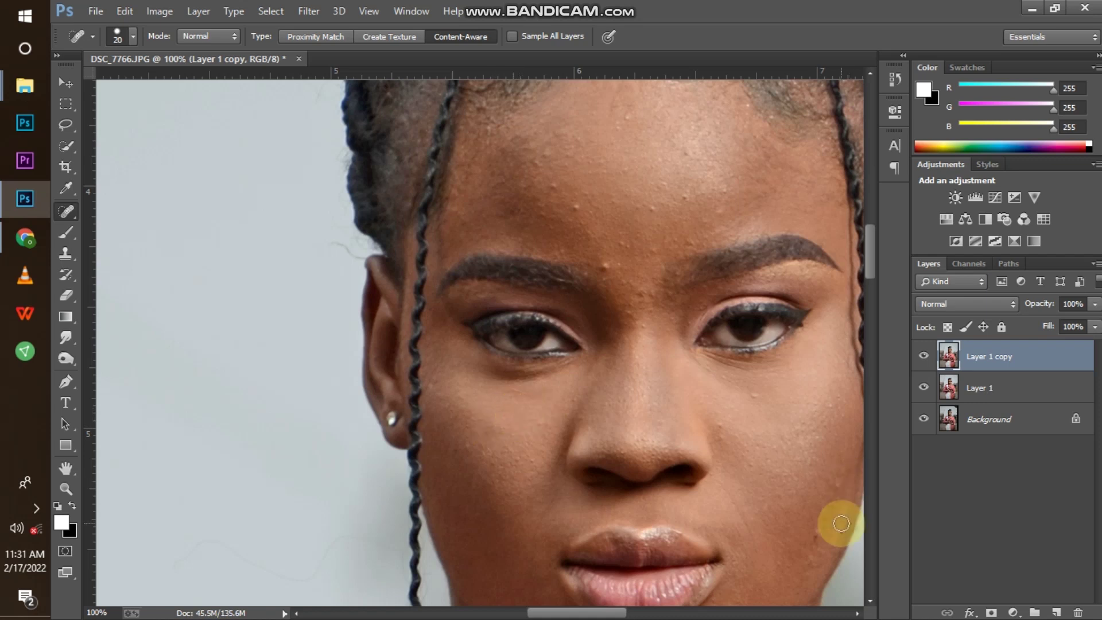
{"action": "left_click", "coordinate": [816, 538]}
{"action": "left_click", "coordinate": [818, 535]}
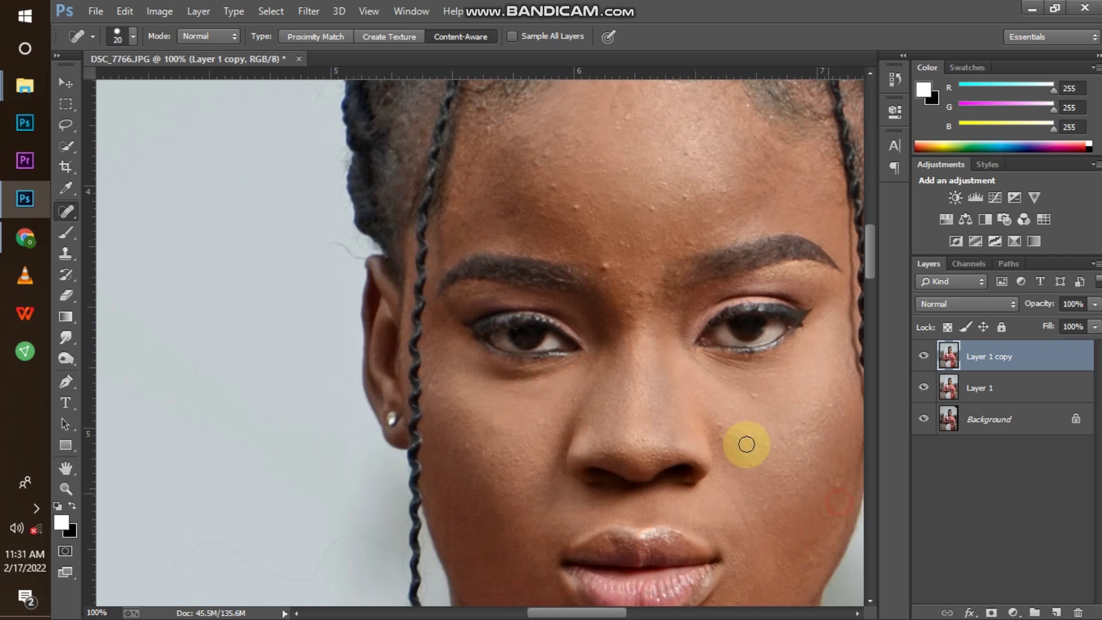
{"action": "left_click", "coordinate": [752, 395]}
Heal the bumps between the eyebrows and across the forehead with the Spot Healing Brush
{"action": "left_click", "coordinate": [605, 265]}
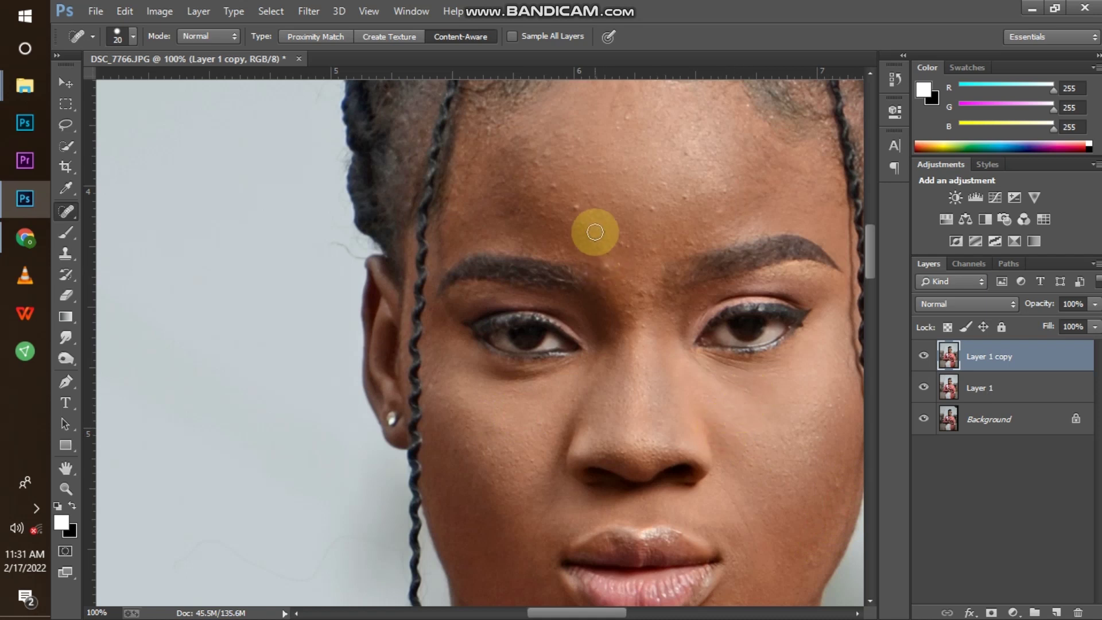
{"action": "left_click", "coordinate": [575, 209]}
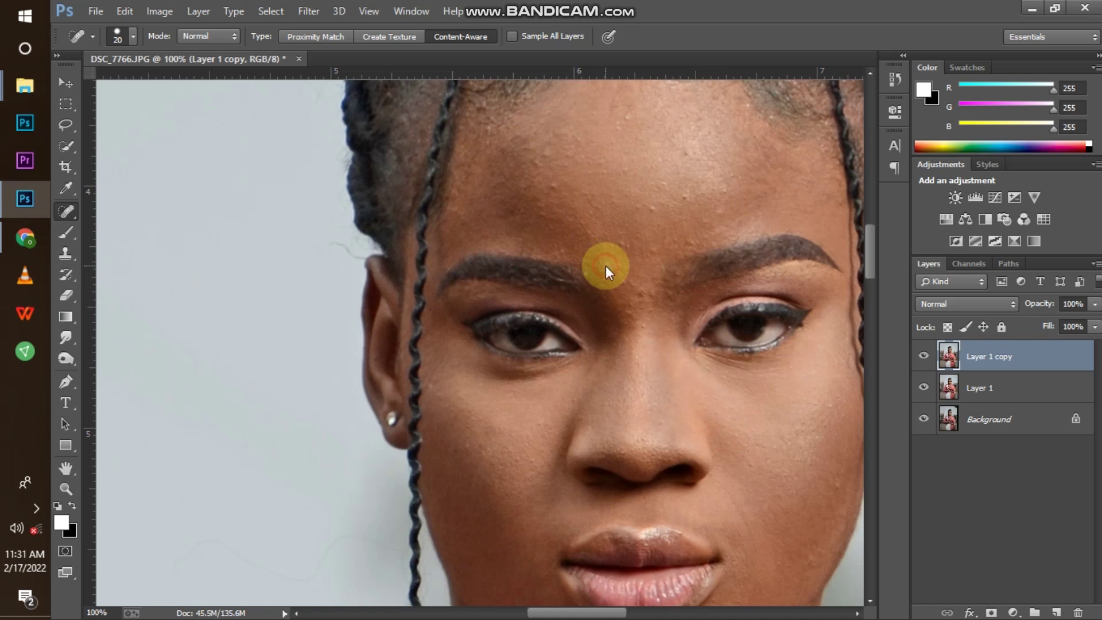
{"action": "left_click", "coordinate": [554, 185]}
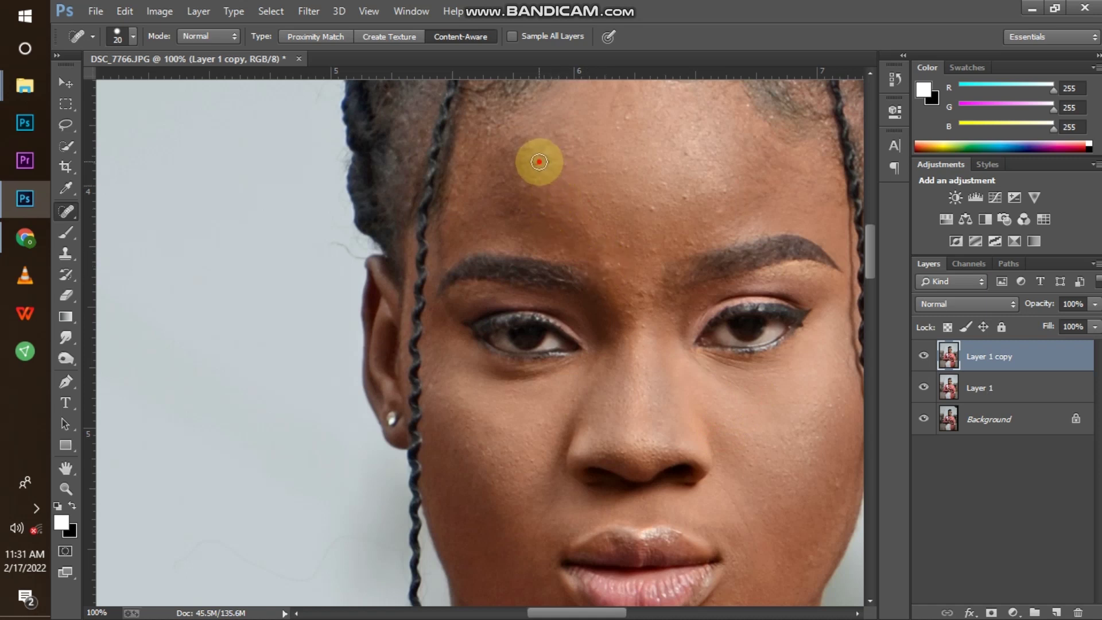
{"action": "left_click", "coordinate": [682, 195]}
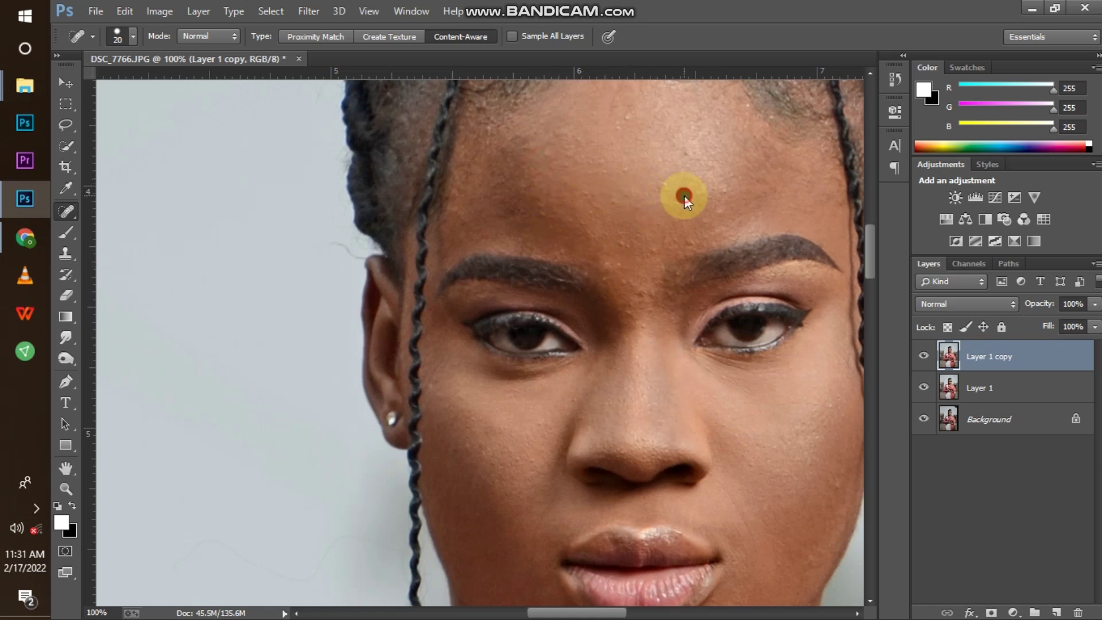
{"action": "left_click", "coordinate": [623, 123]}
Inspect the retouched skin and the whole portrait at different magnifications
{"action": "key", "text": "ctrl+minus"}
{"action": "key", "text": "ctrl+minus"}
{"action": "key", "text": "ctrl+minus"}
{"action": "key", "text": "ctrl+minus"}
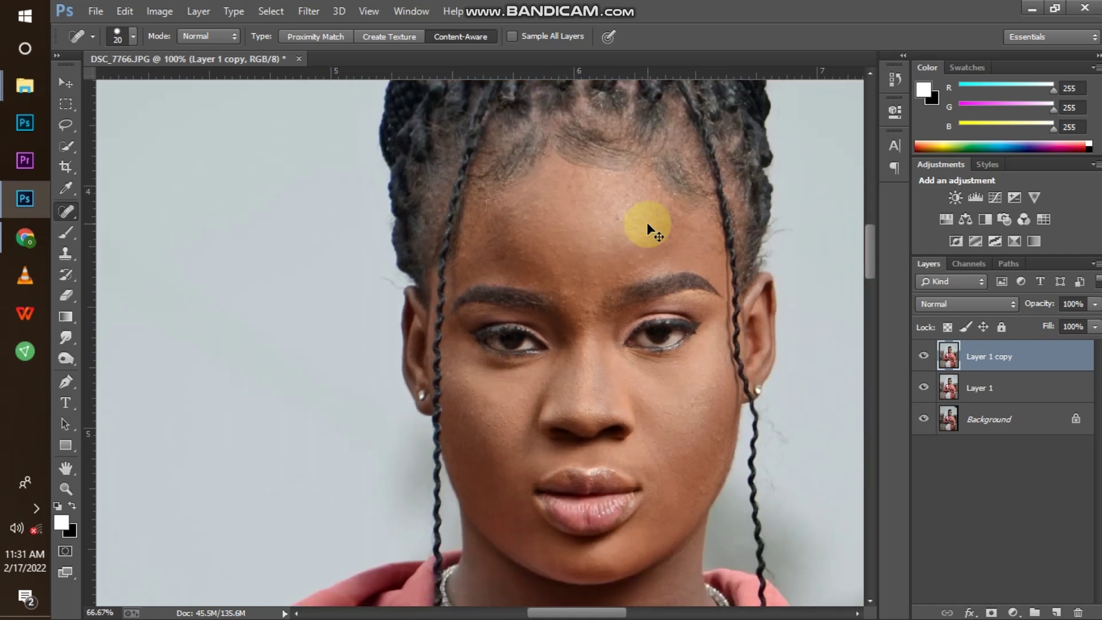
{"action": "key", "text": "ctrl+minus"}
{"action": "key", "text": "ctrl+minus"}
{"action": "key", "text": "ctrl+minus"}
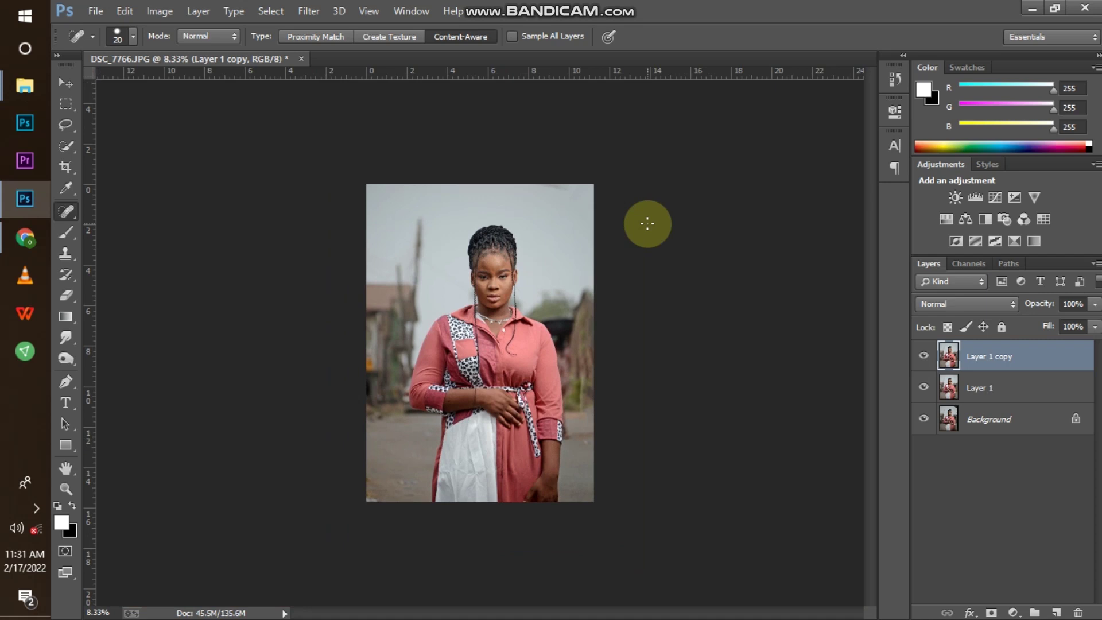
{"action": "key", "text": "ctrl+plus"}
{"action": "key", "text": "ctrl+plus"}
{"action": "key", "text": "ctrl+plus"}
{"action": "key", "text": "ctrl+plus"}
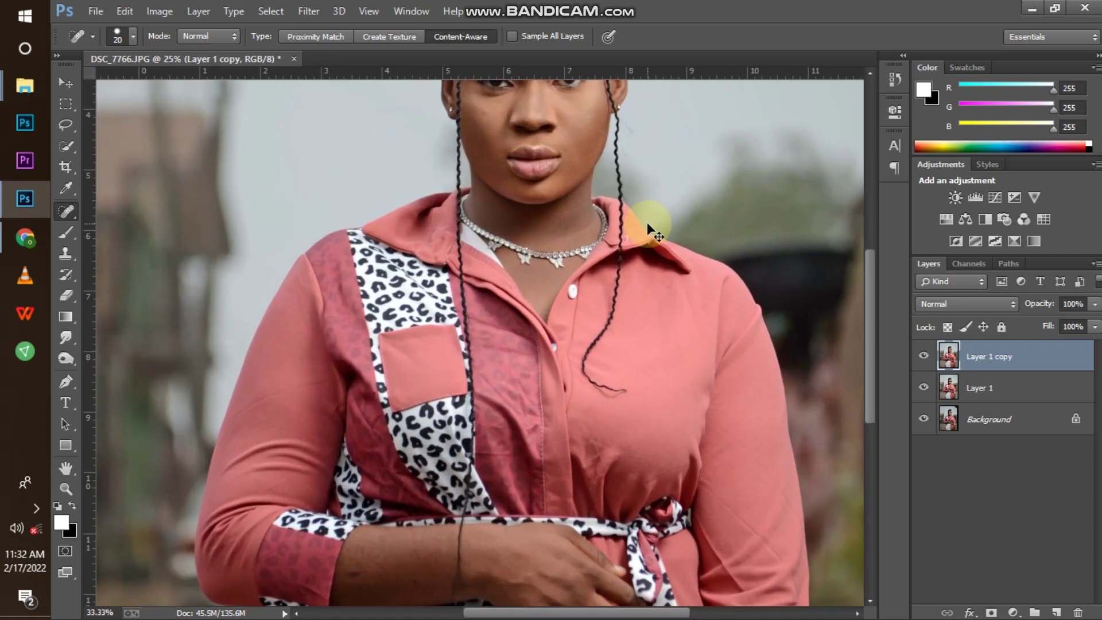
{"action": "key", "text": "ctrl+minus"}
{"action": "key", "text": "ctrl+minus"}
{"action": "key", "text": "ctrl+minus"}
{"action": "key", "text": "ctrl+minus"}
{"action": "key", "text": "ctrl+plus"}
{"action": "key", "text": "ctrl+plus"}
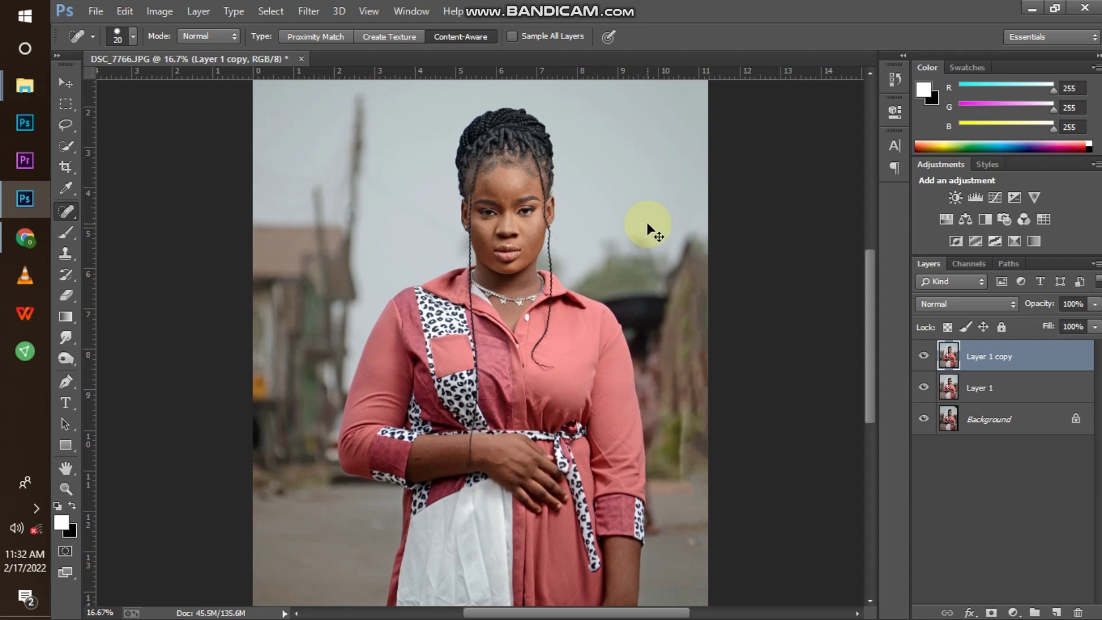
{"action": "key", "text": "ctrl+minus"}
{"action": "key", "text": "ctrl+minus"}
{"action": "key", "text": "ctrl+plus"}
Start the Camera Raw Filter on Layer 1 copy and set the HSL saturation of Aquas to +33 and Blues to +34
{"action": "left_click", "coordinate": [310, 11]}
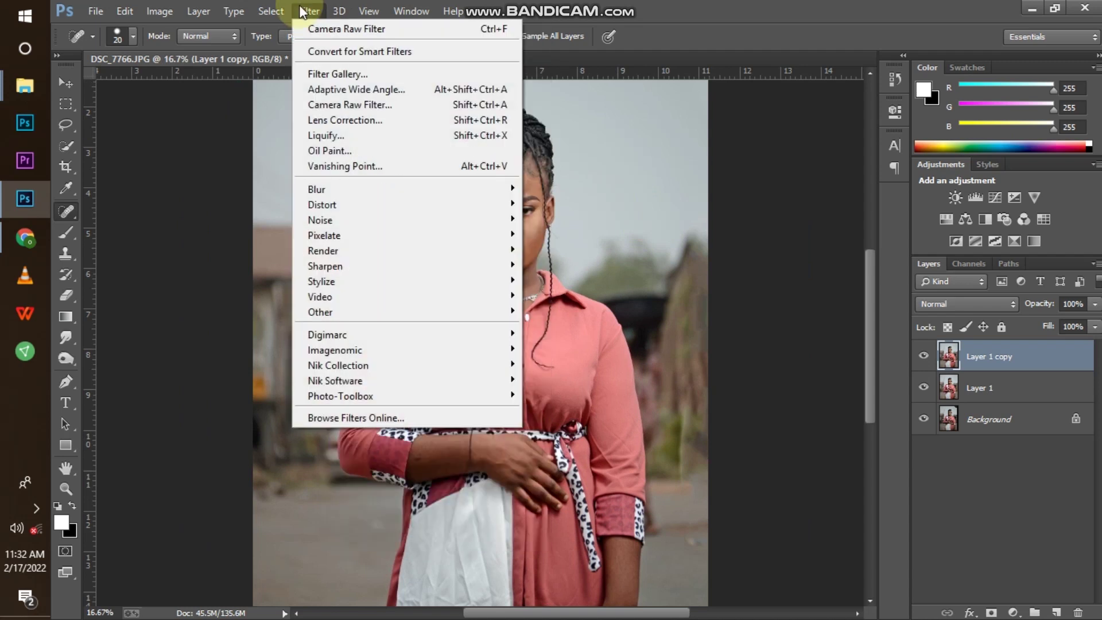
{"action": "left_click", "coordinate": [353, 105]}
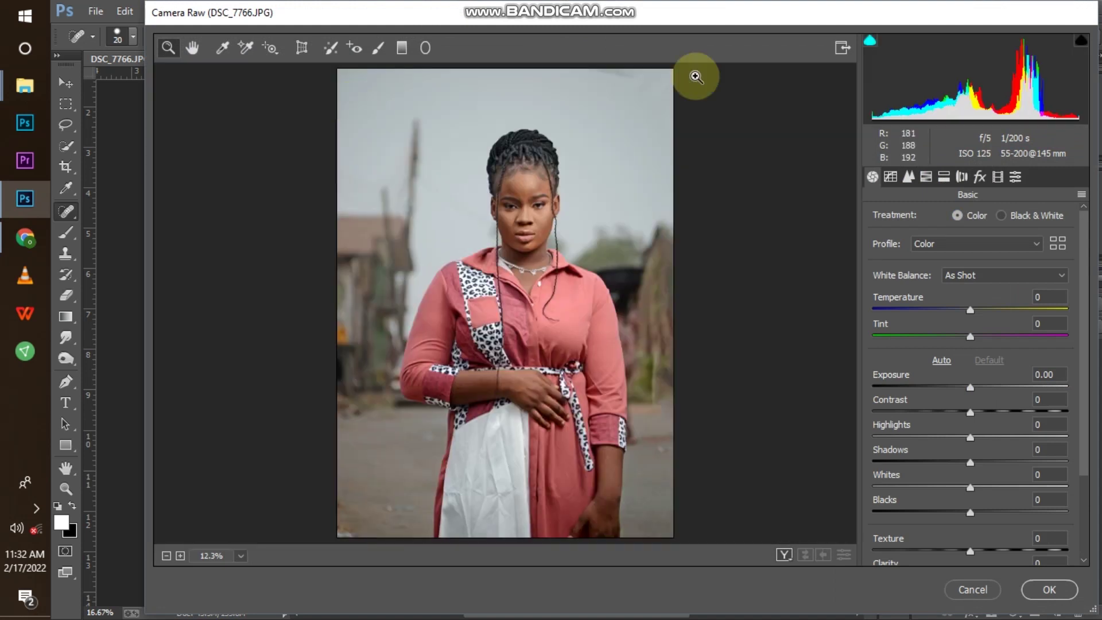
{"action": "left_click", "coordinate": [927, 178]}
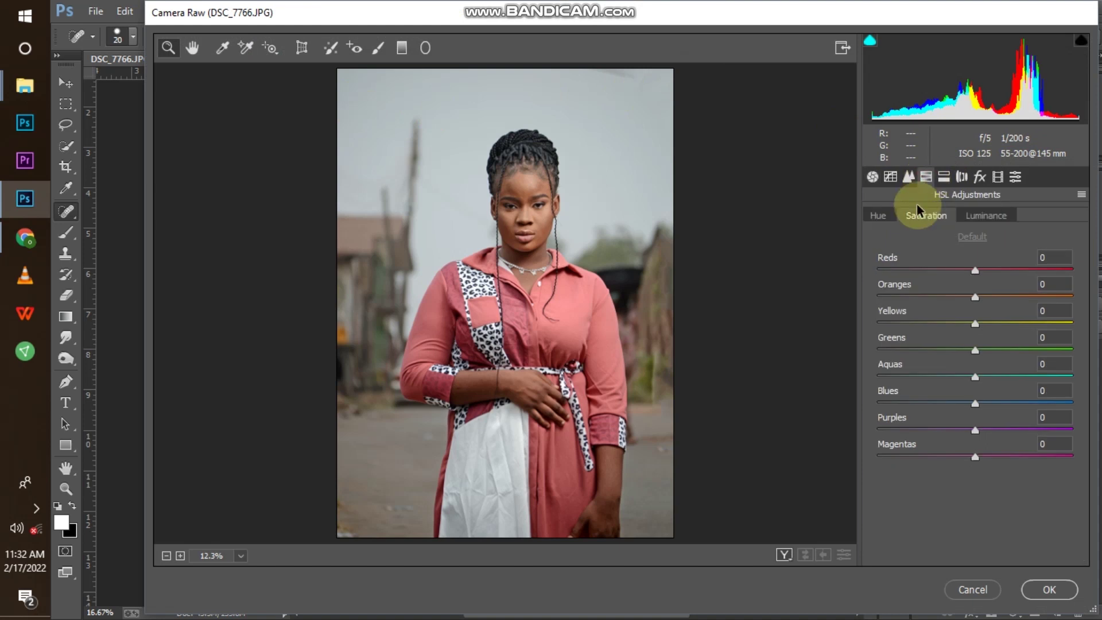
{"action": "left_click", "coordinate": [933, 217]}
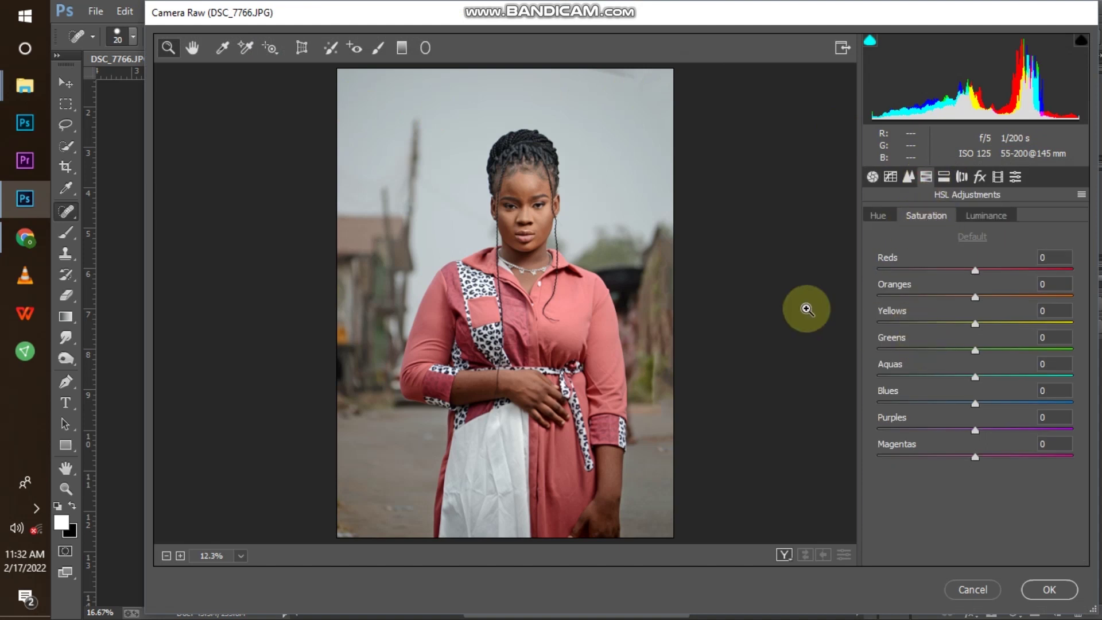
{"action": "left_click", "coordinate": [1008, 378]}
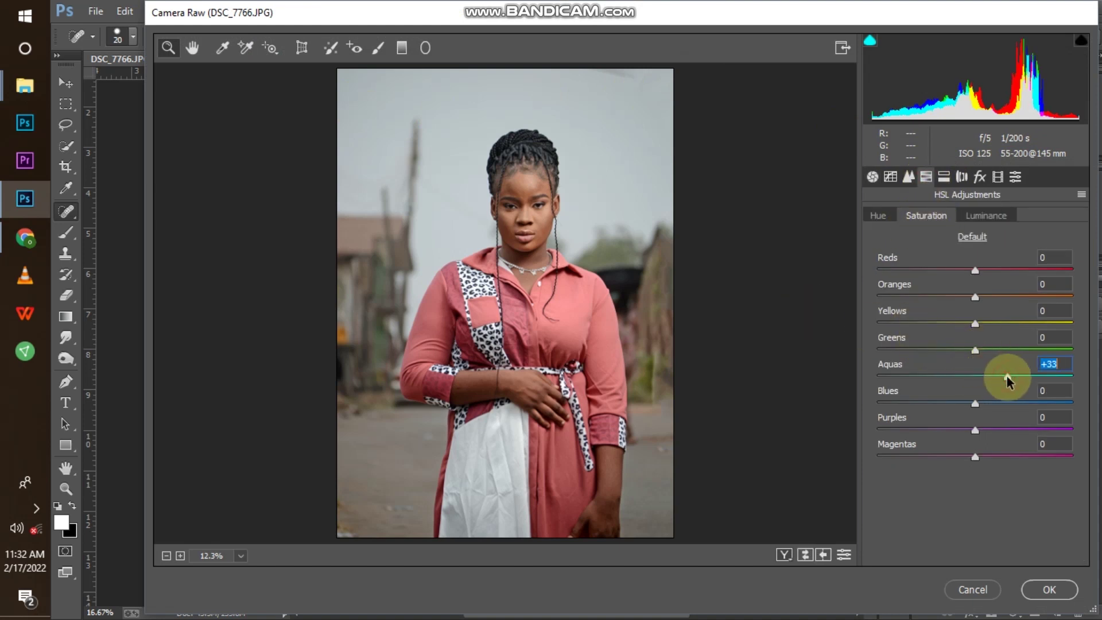
{"action": "left_click", "coordinate": [1009, 403]}
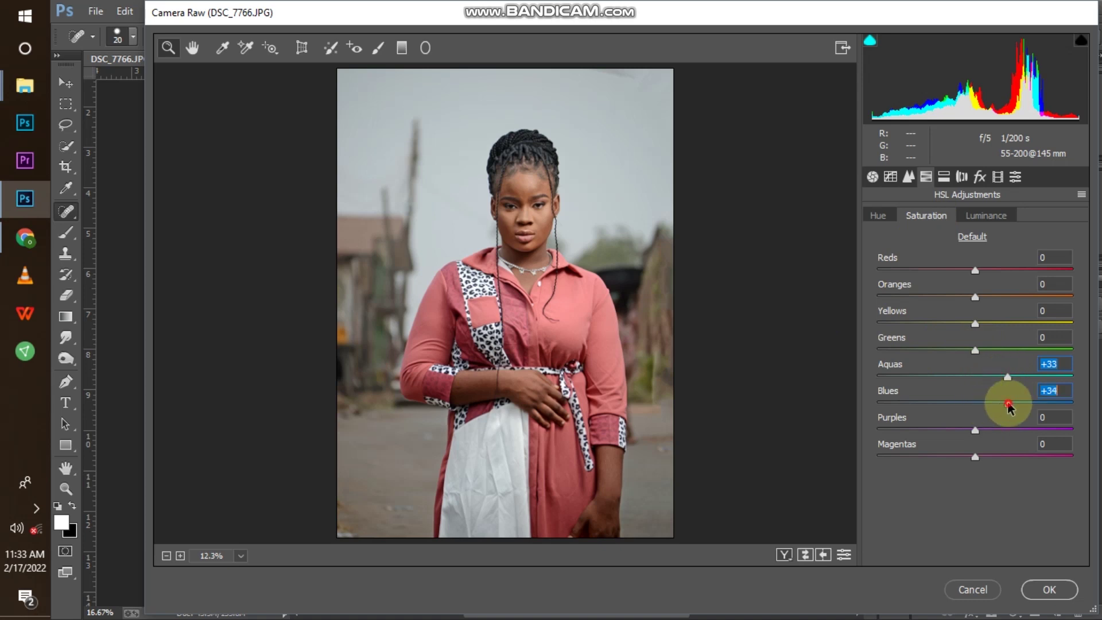
Raise the HSL saturation of Reds to +52 and Oranges to +8, checking the dress and skin up close
{"action": "left_click", "coordinate": [995, 271]}
{"action": "left_click_drag", "start_coordinate": [995, 273], "coordinate": [1026, 279]}
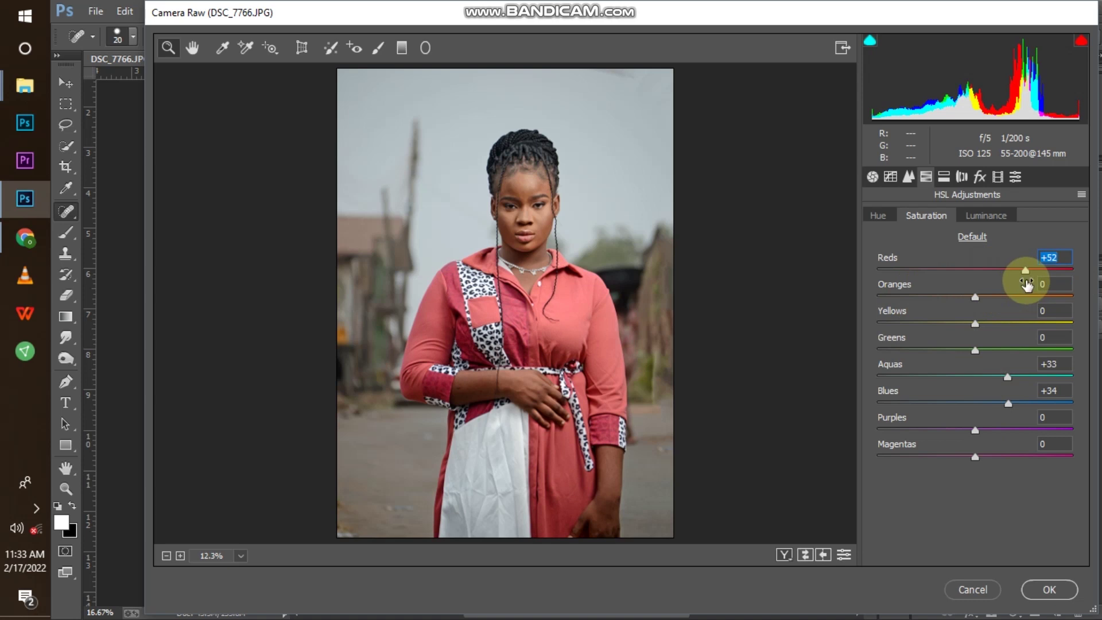
{"action": "key", "text": "ctrl+plus"}
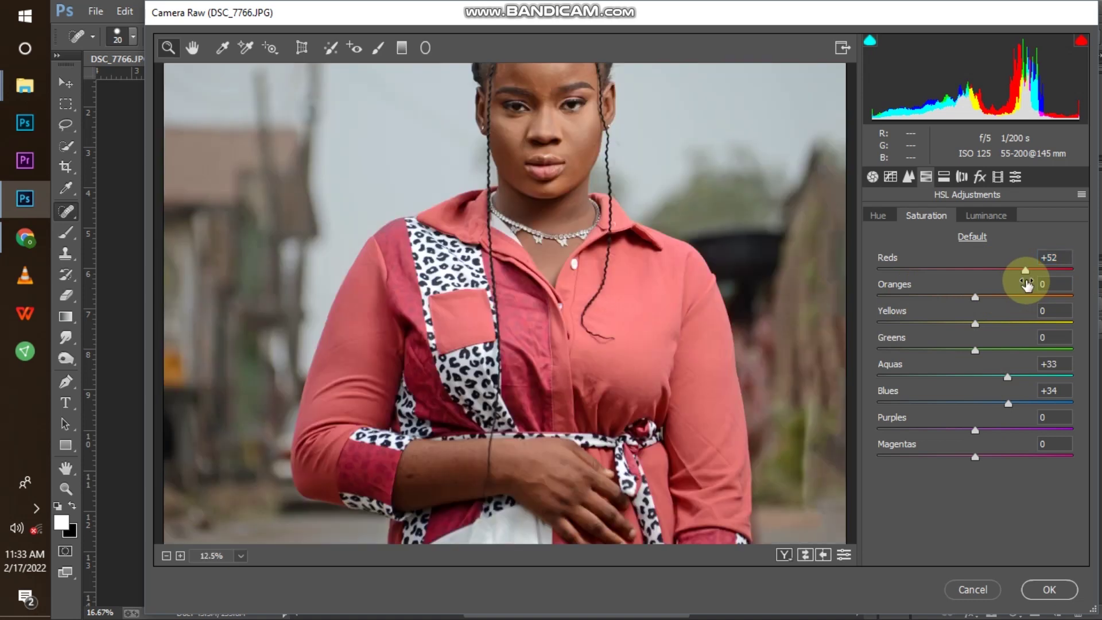
{"action": "key", "text": "ctrl+minus"}
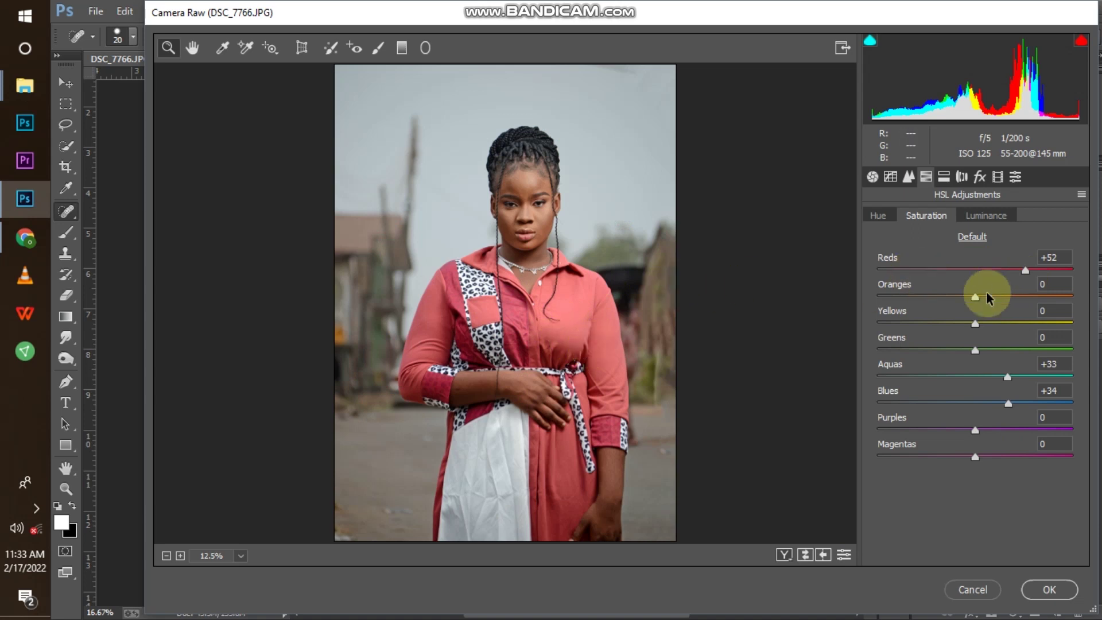
{"action": "mouse_move", "coordinate": [977, 297]}
{"action": "left_mouse_down"}
{"action": "mouse_move", "coordinate": [1064, 298]}
{"action": "mouse_move", "coordinate": [983, 299]}
{"action": "left_mouse_up"}
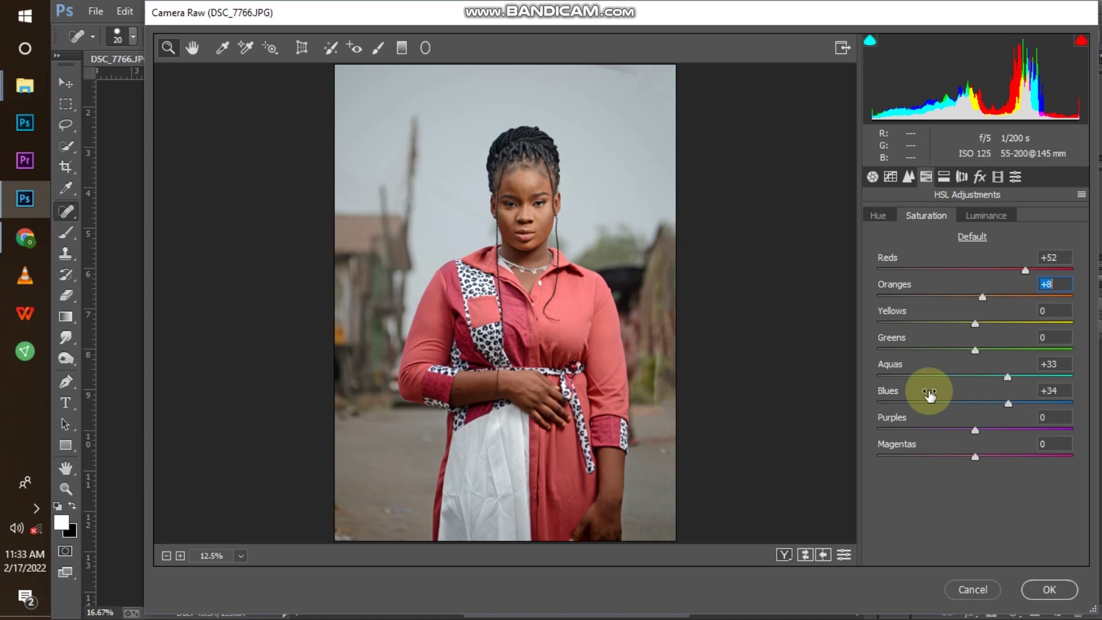
Load the "reflex color file" settings from the color grading folder into Camera Raw and check the graded portrait at different magnifications
{"action": "left_click", "coordinate": [1016, 177]}
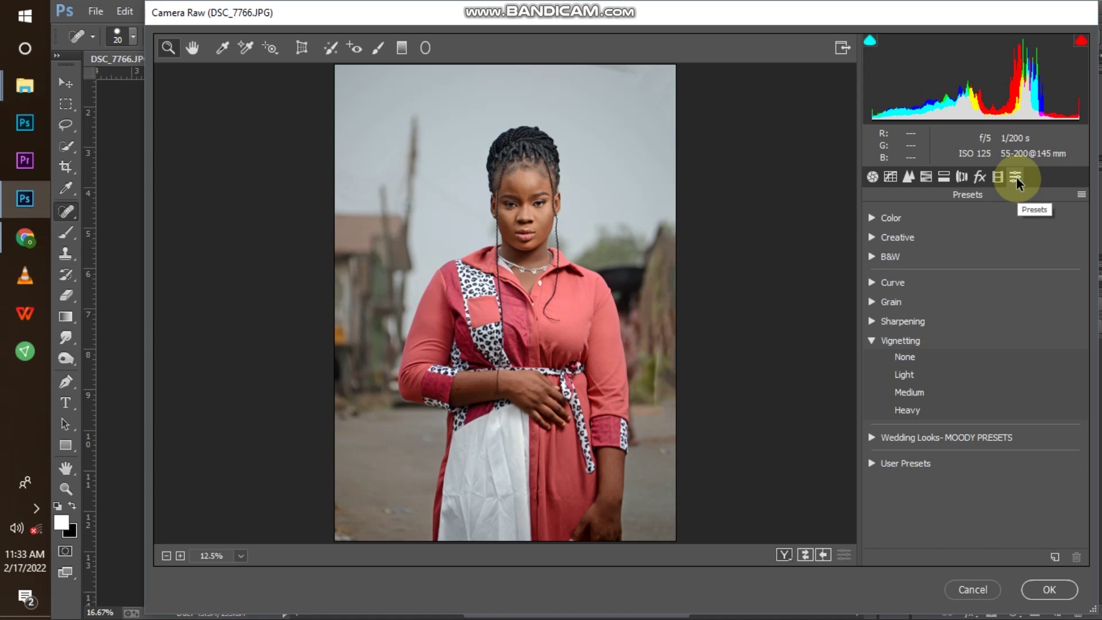
{"action": "left_click", "coordinate": [1082, 195]}
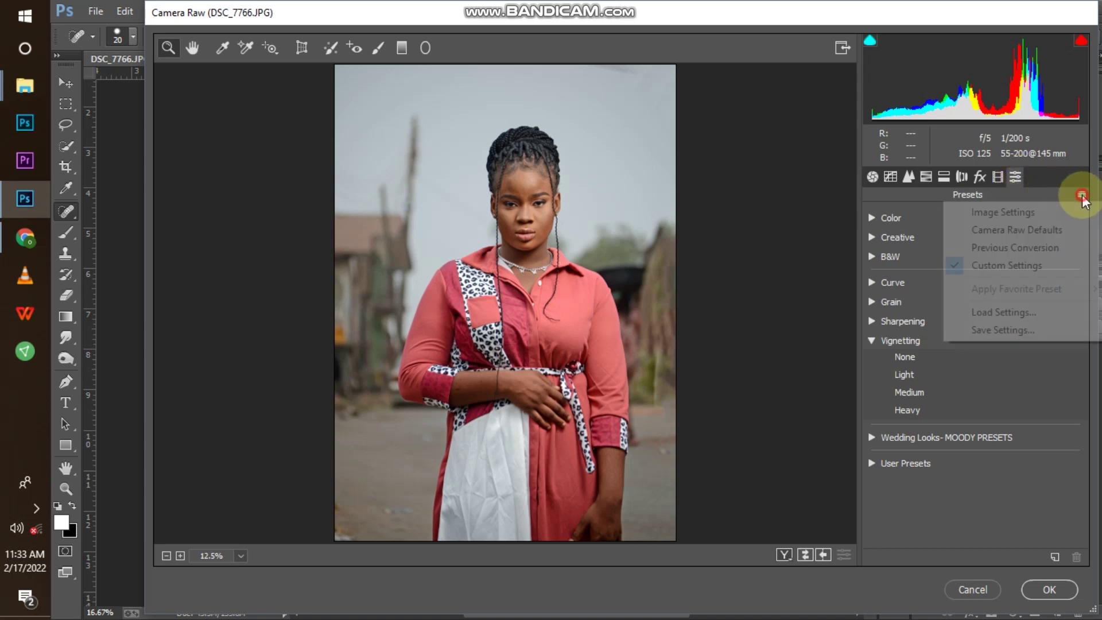
{"action": "left_click", "coordinate": [1011, 312]}
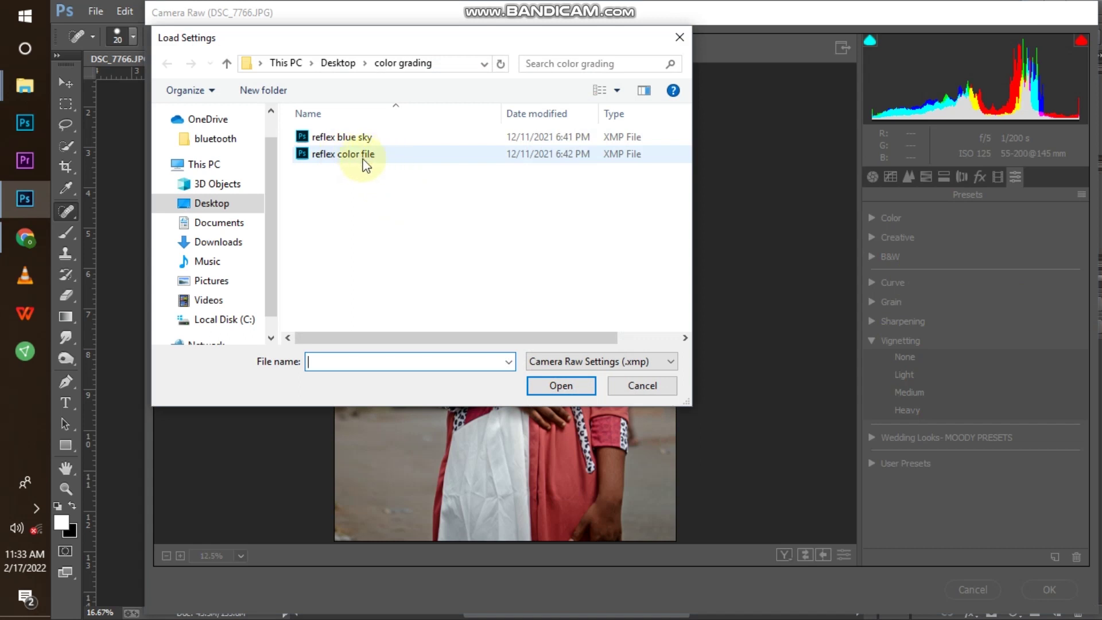
{"action": "left_click", "coordinate": [436, 155]}
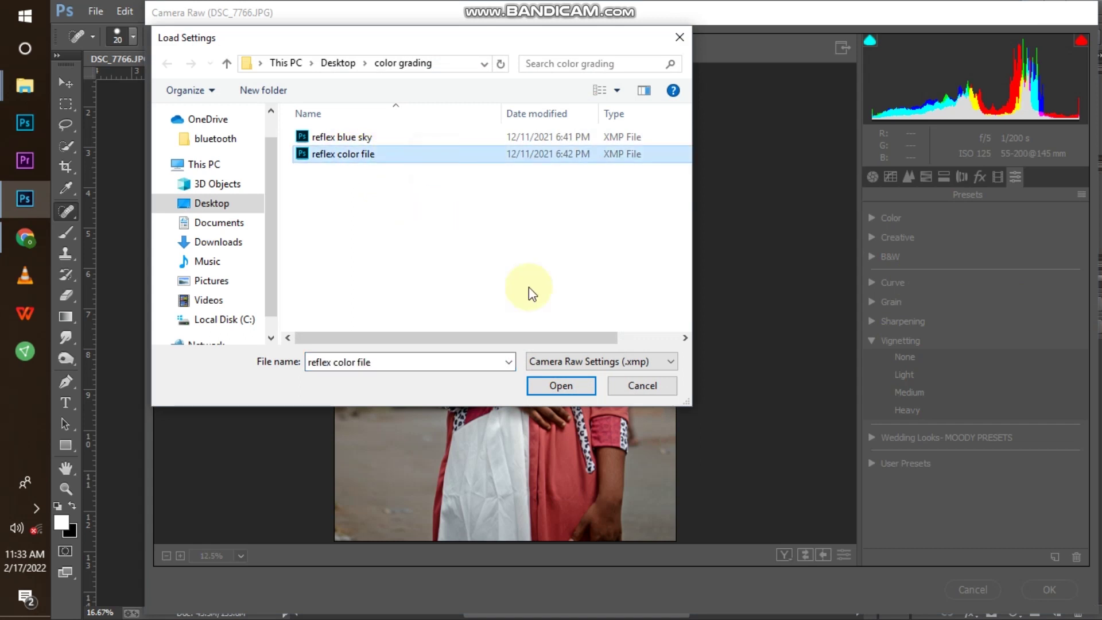
{"action": "left_click", "coordinate": [557, 385]}
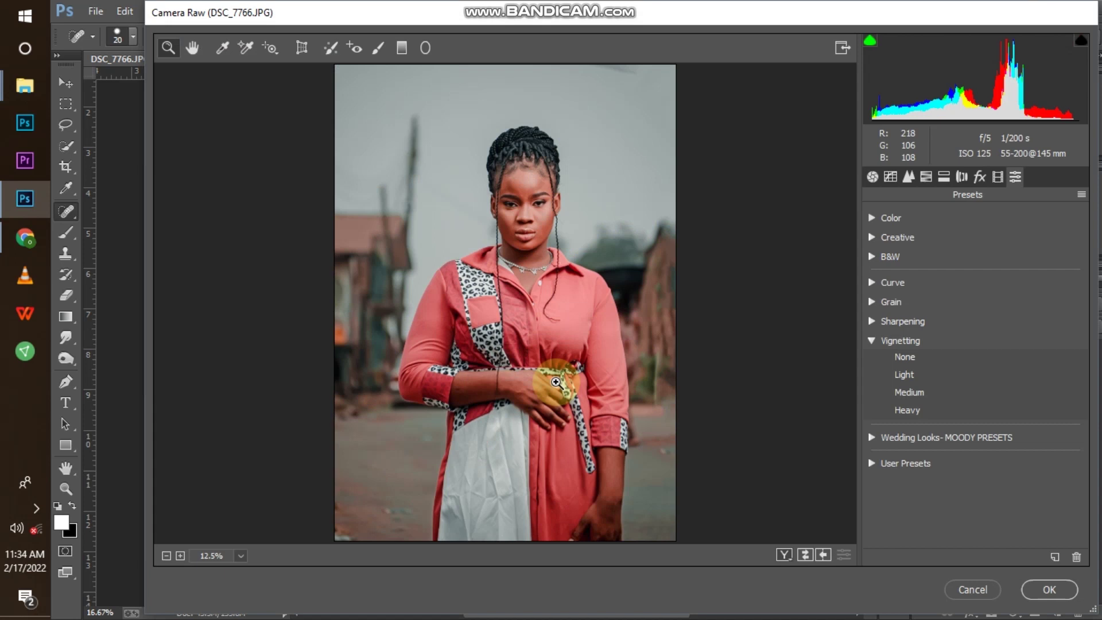
{"action": "left_click", "coordinate": [556, 381], "text": "alt"}
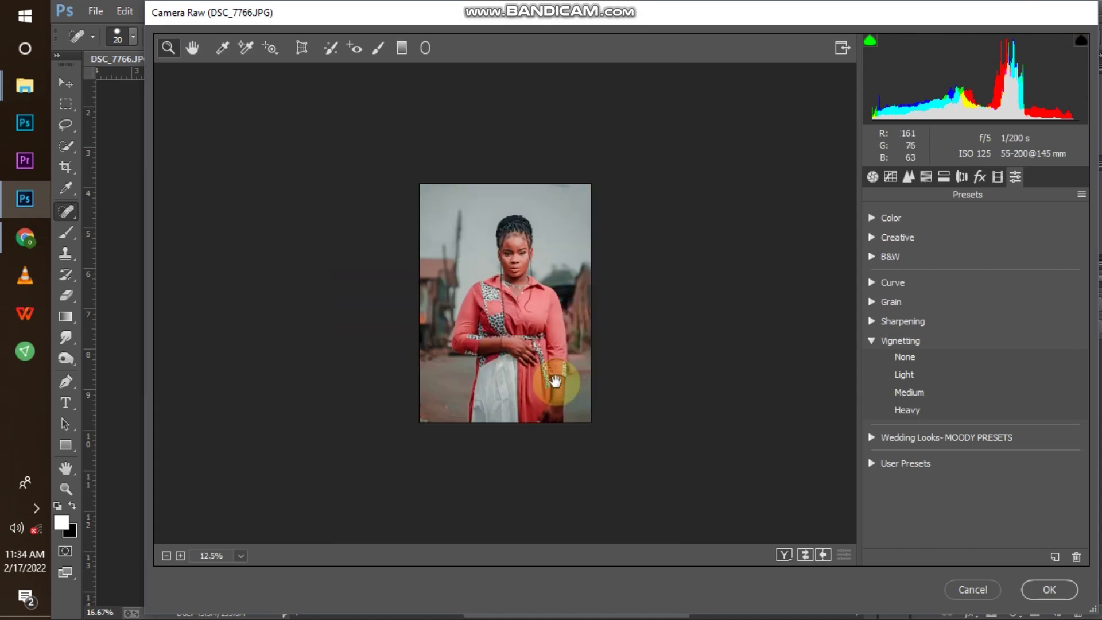
{"action": "left_click", "coordinate": [556, 382]}
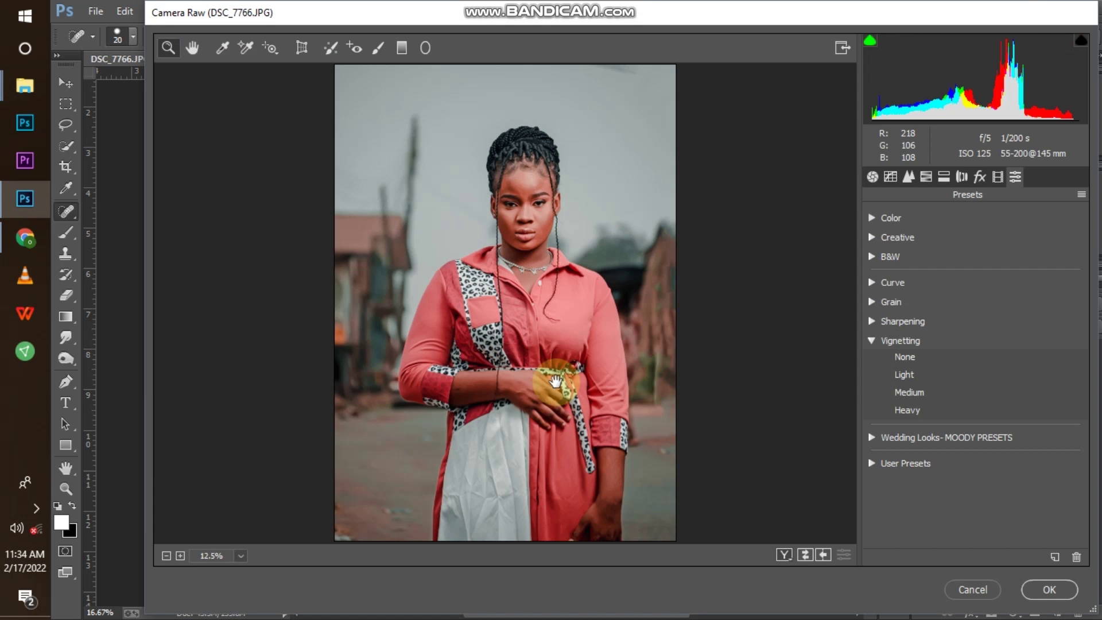
{"action": "left_click", "coordinate": [555, 381]}
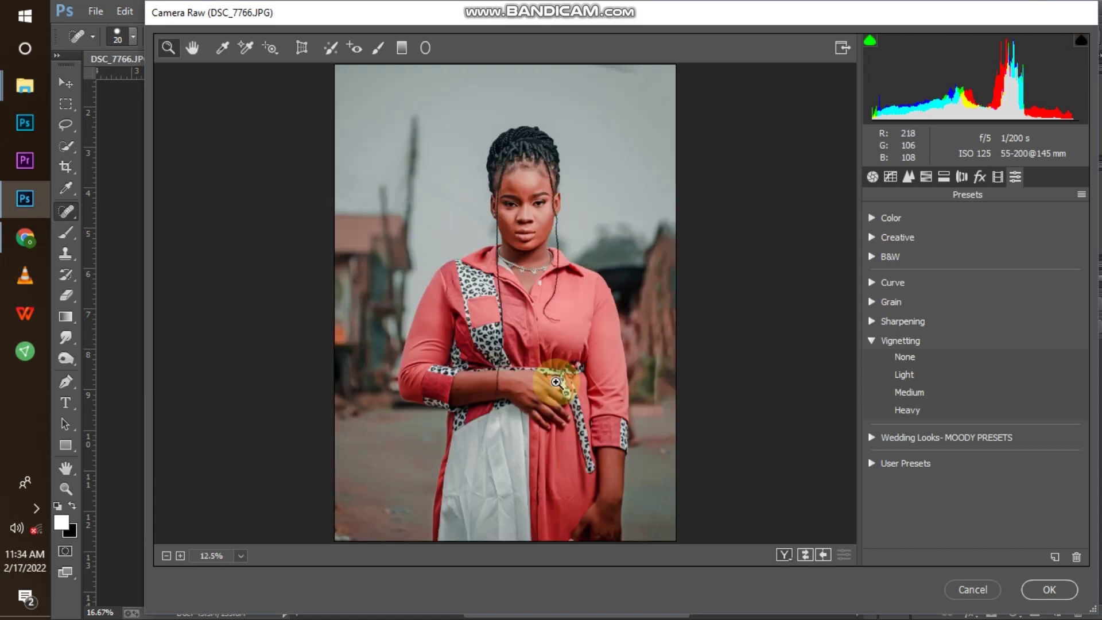
Set the Basic Highlights to -73 and apply the Camera Raw Filter to Layer 1 copy
{"action": "left_click", "coordinate": [872, 178]}
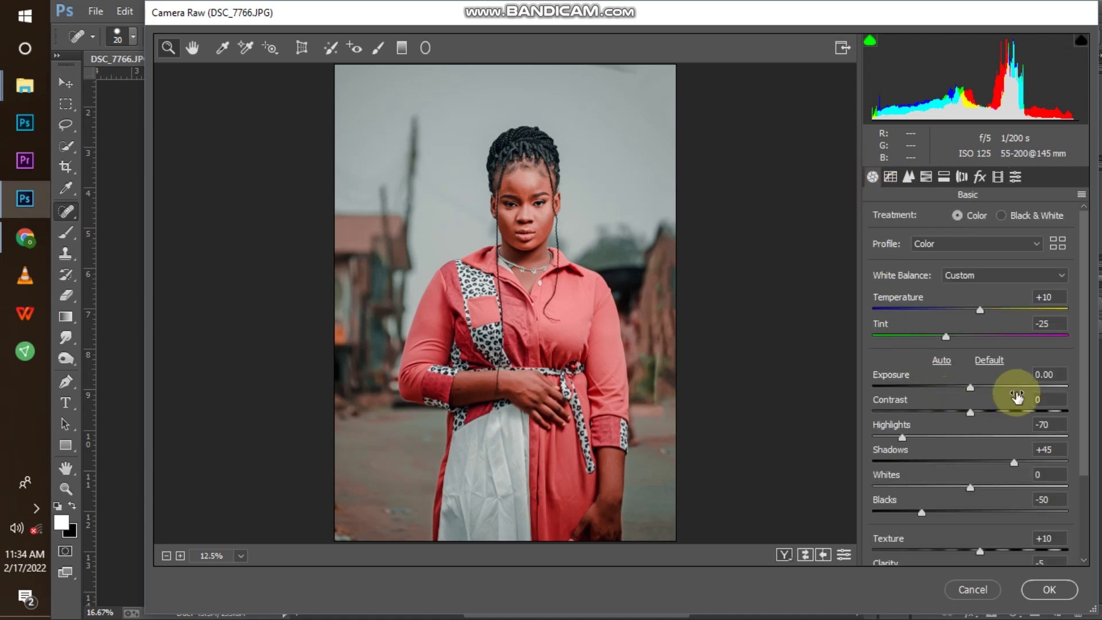
{"action": "left_click_drag", "start_coordinate": [1083, 380], "coordinate": [1084, 414]}
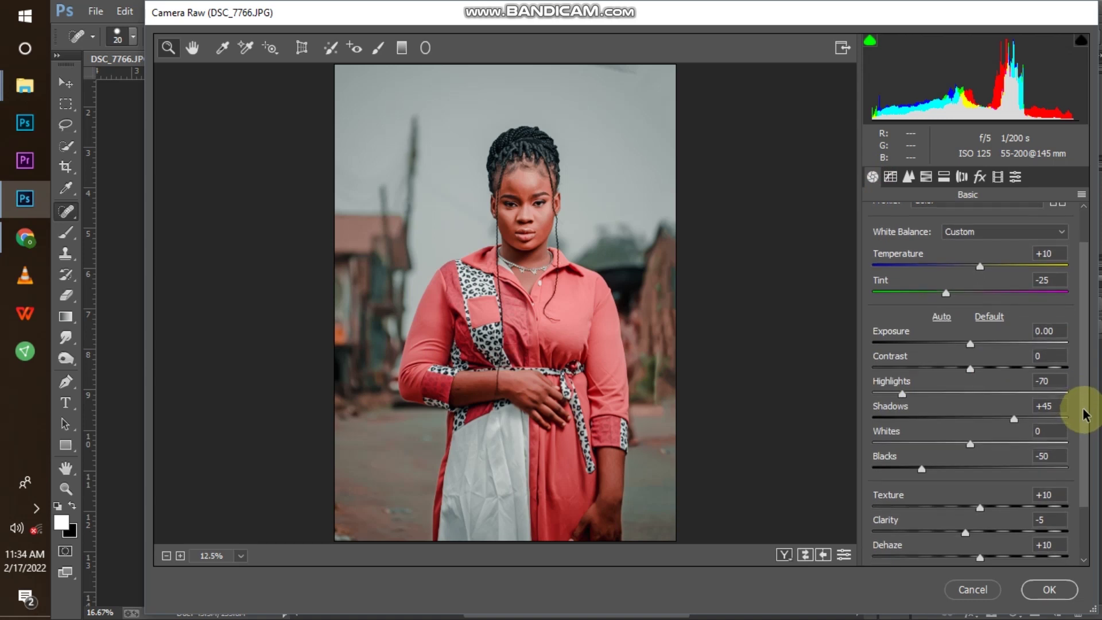
{"action": "left_click", "coordinate": [903, 393]}
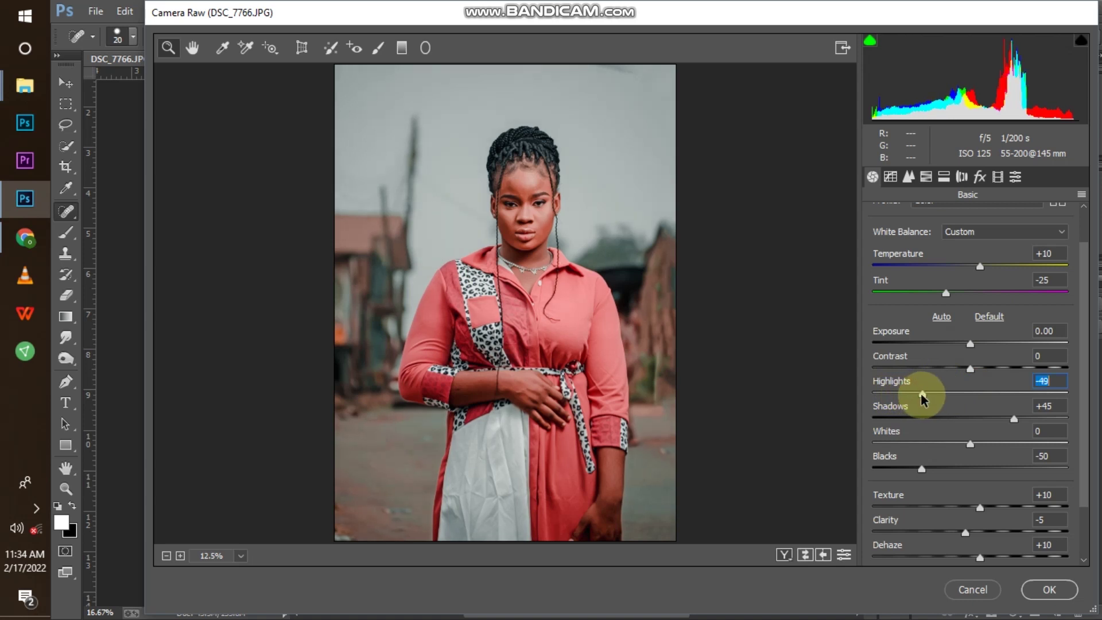
{"action": "mouse_move", "coordinate": [902, 396]}
{"action": "left_mouse_down"}
{"action": "mouse_move", "coordinate": [942, 399]}
{"action": "mouse_move", "coordinate": [901, 408]}
{"action": "left_mouse_up"}
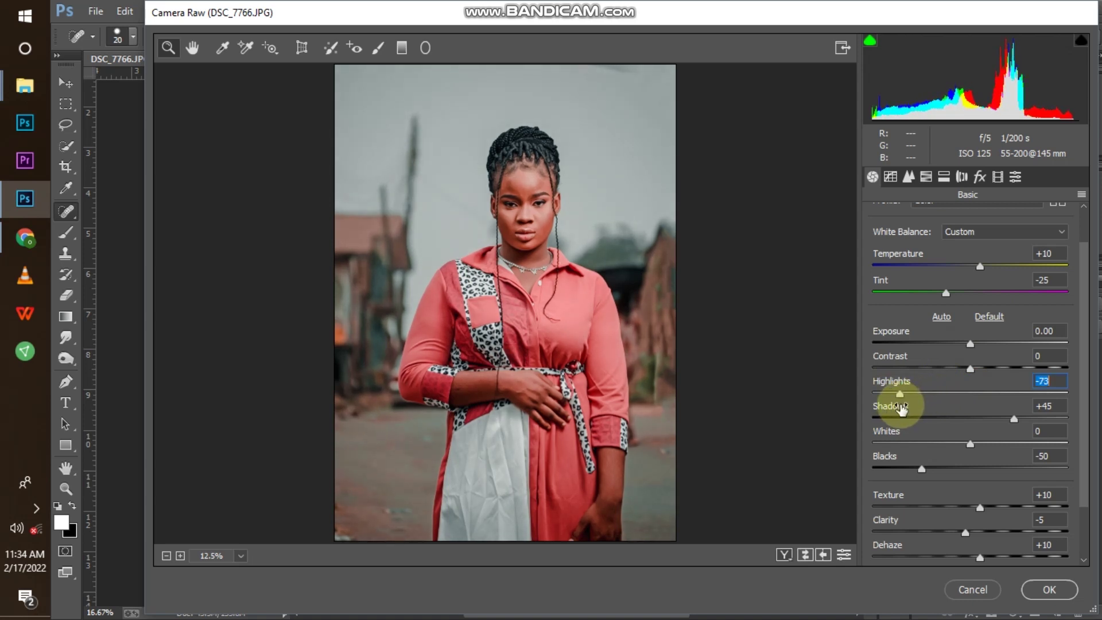
{"action": "left_click", "coordinate": [1050, 598]}
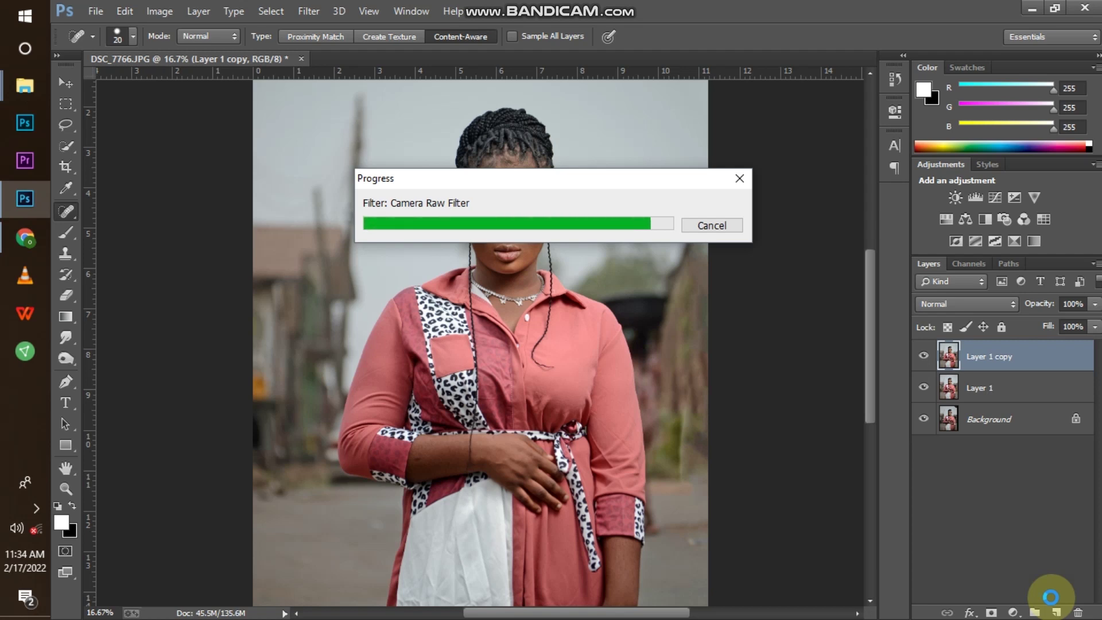
Compare Layer 1 copy hidden and shown, and set its opacity to 90%
{"action": "key", "text": "ctrl+minus"}
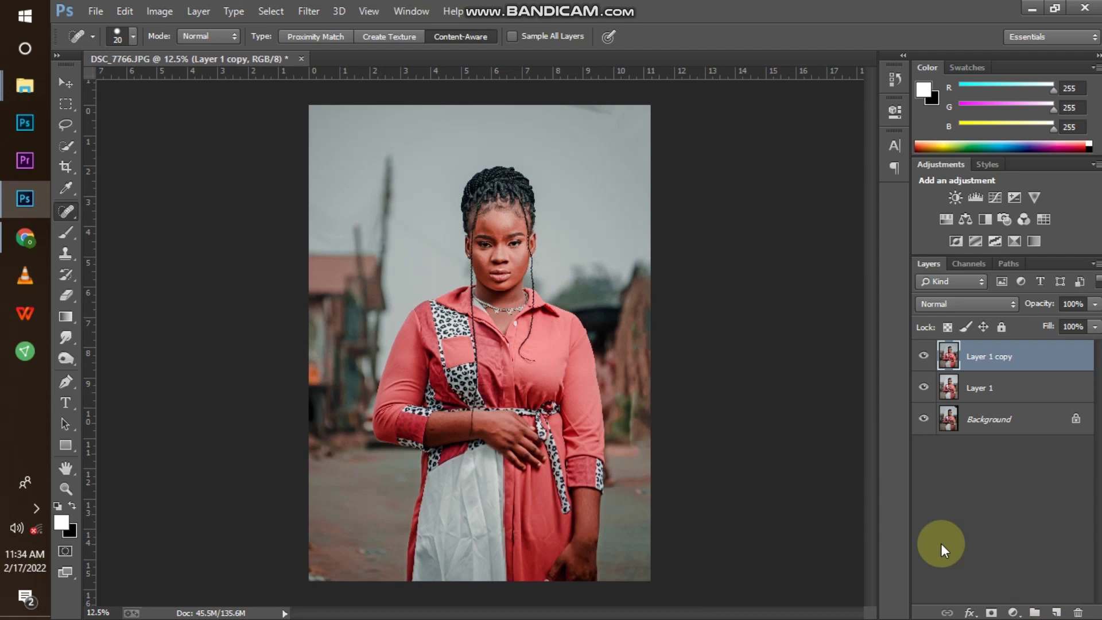
{"action": "left_click", "coordinate": [924, 357]}
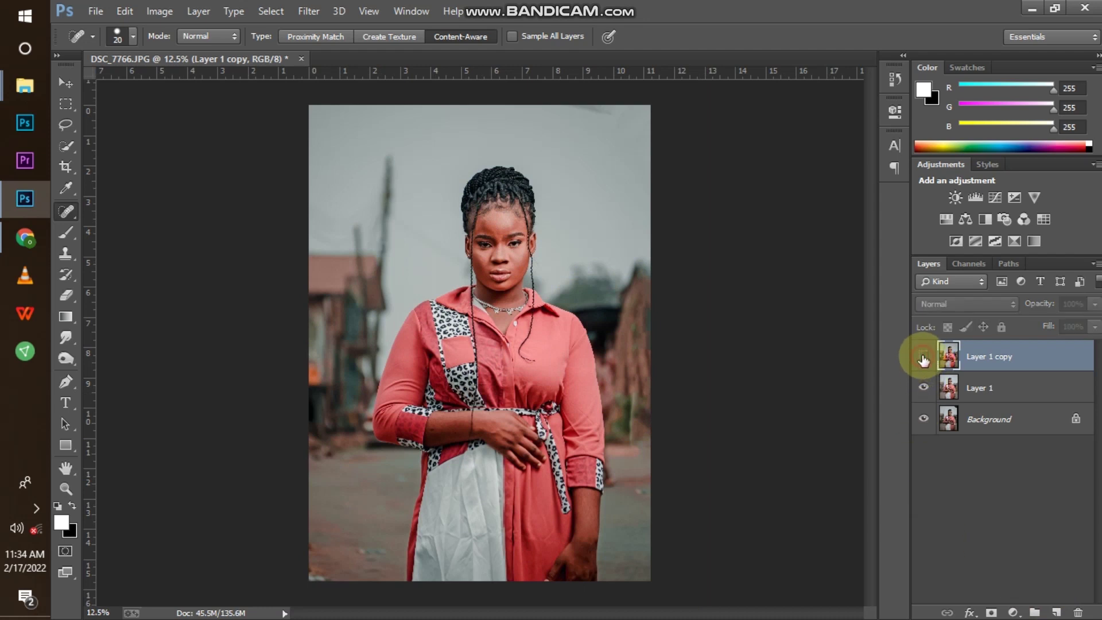
{"action": "left_click", "coordinate": [924, 357]}
{"action": "left_click", "coordinate": [1094, 304]}
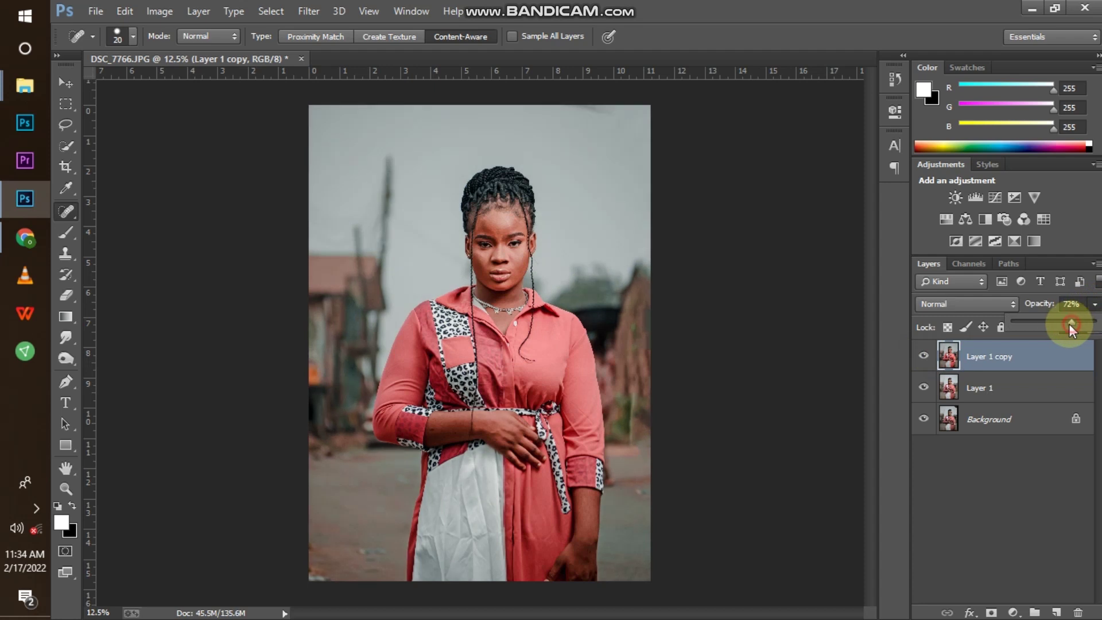
{"action": "left_click_drag", "start_coordinate": [1049, 328], "coordinate": [1090, 328]}
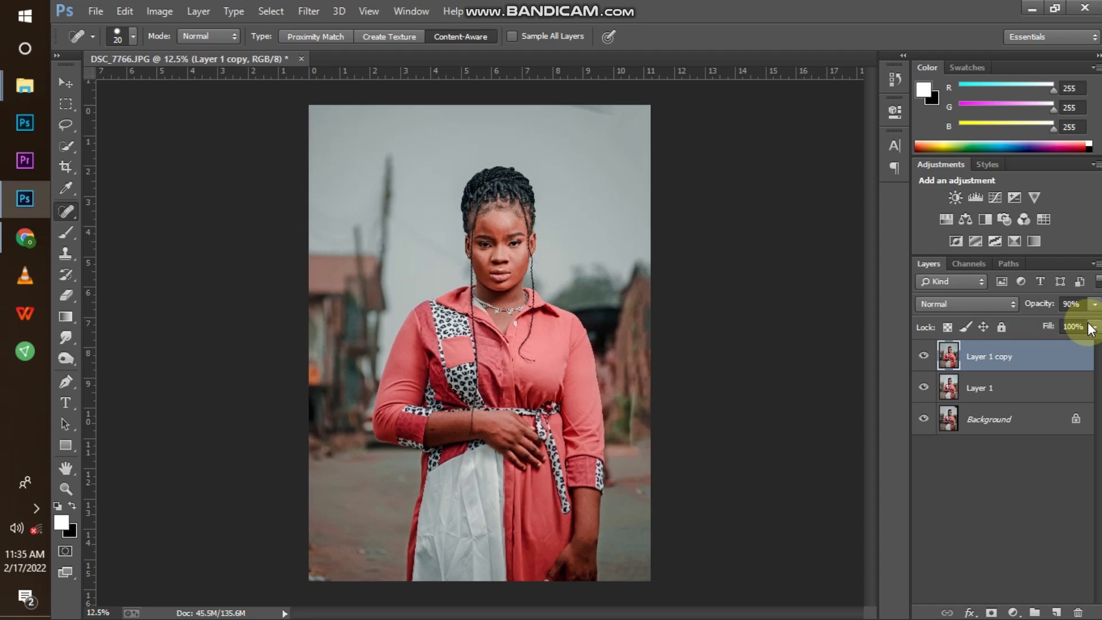
Duplicate Layer 1 copy, hide the original Layer 1 copy, and add a white layer mask to the duplicate
{"action": "key", "text": "ctrl+j"}
{"action": "left_click", "coordinate": [922, 388]}
{"action": "key", "text": "ctrl+plus"}
{"action": "key", "text": "w"}
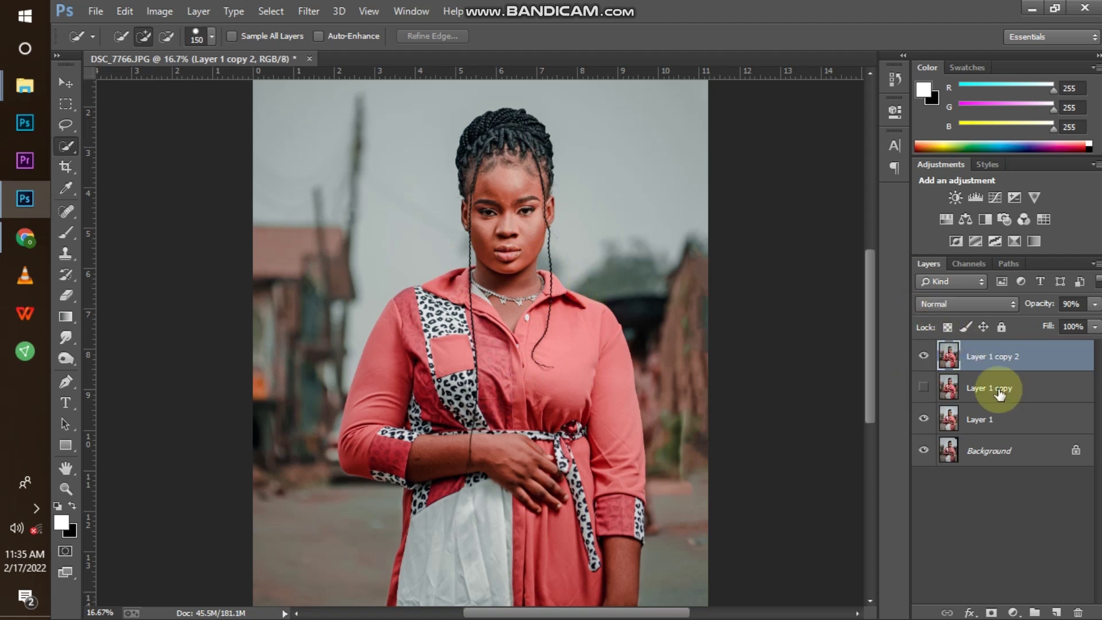
{"action": "left_click", "coordinate": [992, 612]}
Paint the duplicate's mask black over the face, forearm and hand with a size 250 brush at 30% opacity, and compare the result
{"action": "key", "text": "b"}
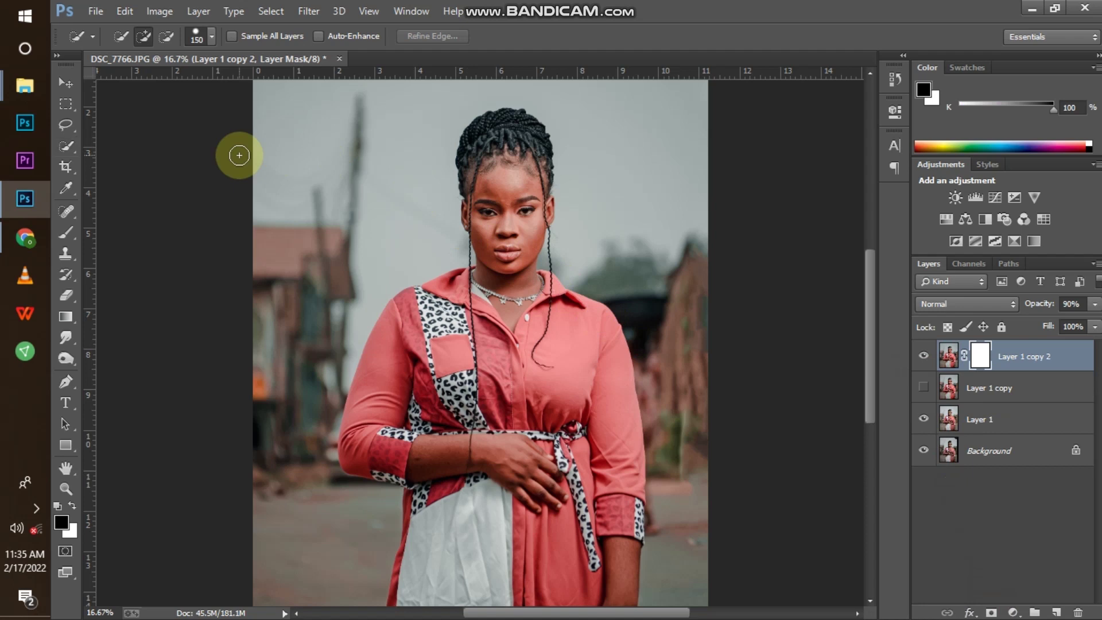
{"action": "key", "text": "bracketleft"}
{"action": "key", "text": "bracketleft"}
{"action": "key", "text": "bracketleft"}
{"action": "key", "text": "bracketleft"}
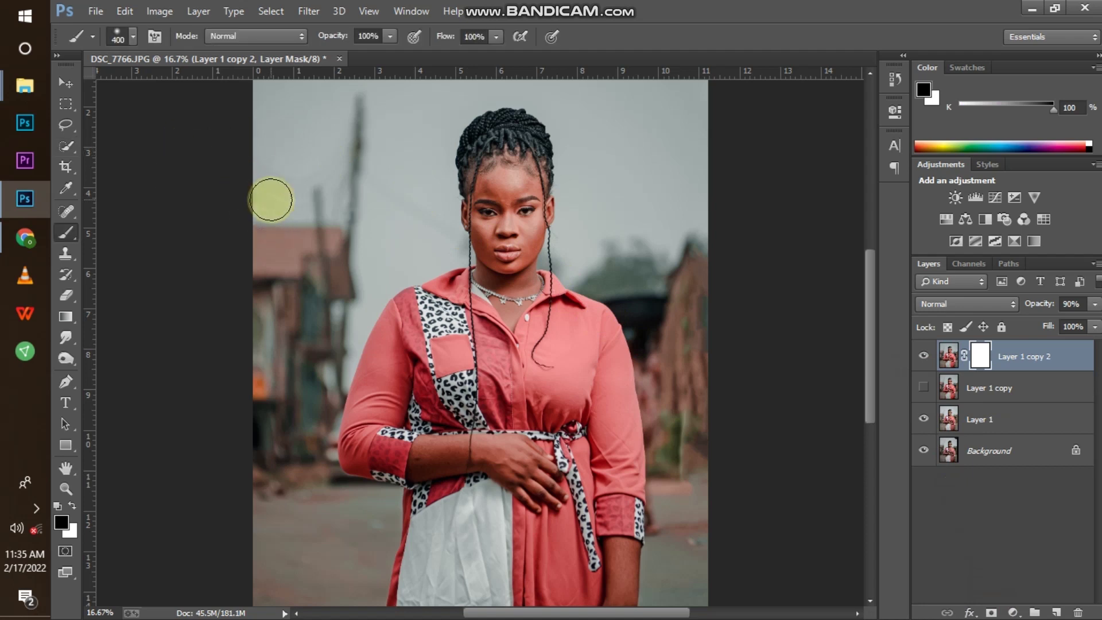
{"action": "key", "text": "bracketleft"}
{"action": "key", "text": "bracketleft"}
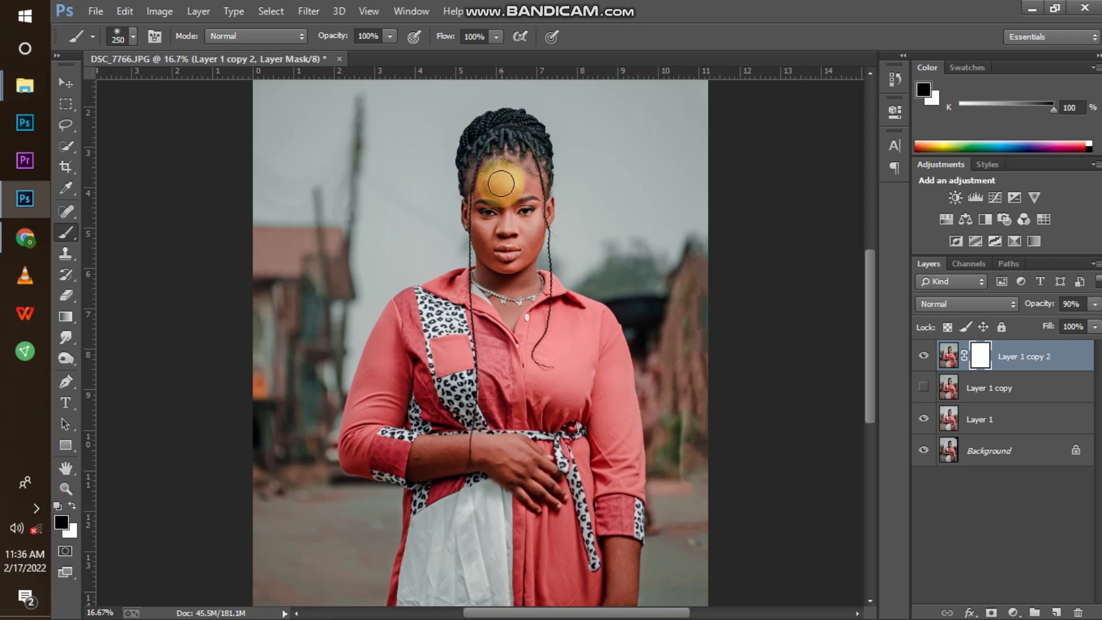
{"action": "left_click", "coordinate": [392, 35]}
{"action": "left_click", "coordinate": [333, 53]}
{"action": "mouse_move", "coordinate": [488, 153]}
{"action": "left_mouse_down"}
{"action": "mouse_move", "coordinate": [508, 182]}
{"action": "mouse_move", "coordinate": [493, 182]}
{"action": "mouse_move", "coordinate": [516, 180]}
{"action": "mouse_move", "coordinate": [524, 201]}
{"action": "mouse_move", "coordinate": [523, 187]}
{"action": "mouse_move", "coordinate": [519, 223]}
{"action": "mouse_move", "coordinate": [529, 204]}
{"action": "mouse_move", "coordinate": [514, 266]}
{"action": "mouse_move", "coordinate": [529, 220]}
{"action": "mouse_move", "coordinate": [528, 266]}
{"action": "mouse_move", "coordinate": [502, 270]}
{"action": "mouse_move", "coordinate": [486, 211]}
{"action": "mouse_move", "coordinate": [497, 243]}
{"action": "mouse_move", "coordinate": [494, 196]}
{"action": "mouse_move", "coordinate": [500, 239]}
{"action": "mouse_move", "coordinate": [518, 193]}
{"action": "mouse_move", "coordinate": [518, 261]}
{"action": "mouse_move", "coordinate": [534, 177]}
{"action": "mouse_move", "coordinate": [536, 207]}
{"action": "mouse_move", "coordinate": [521, 183]}
{"action": "mouse_move", "coordinate": [485, 189]}
{"action": "mouse_move", "coordinate": [483, 224]}
{"action": "mouse_move", "coordinate": [498, 248]}
{"action": "mouse_move", "coordinate": [515, 256]}
{"action": "mouse_move", "coordinate": [529, 233]}
{"action": "mouse_move", "coordinate": [524, 284]}
{"action": "mouse_move", "coordinate": [487, 401]}
{"action": "mouse_move", "coordinate": [451, 433]}
{"action": "mouse_move", "coordinate": [423, 497]}
{"action": "mouse_move", "coordinate": [433, 467]}
{"action": "left_mouse_up"}
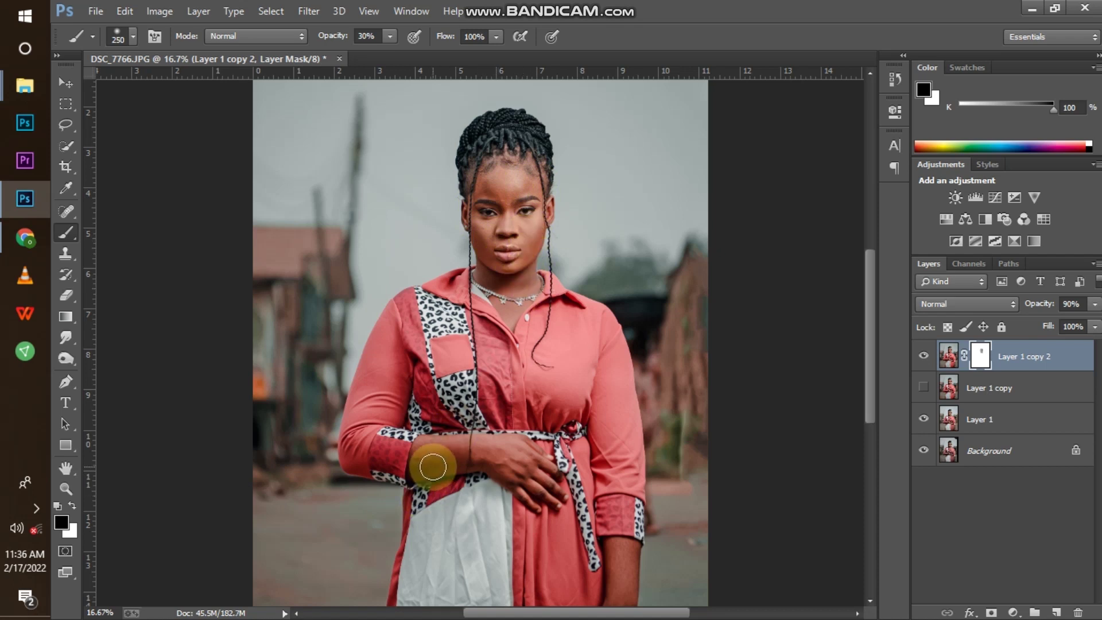
{"action": "mouse_move", "coordinate": [433, 467]}
{"action": "left_mouse_down"}
{"action": "mouse_move", "coordinate": [520, 455]}
{"action": "mouse_move", "coordinate": [448, 456]}
{"action": "mouse_move", "coordinate": [465, 445]}
{"action": "mouse_move", "coordinate": [502, 453]}
{"action": "mouse_move", "coordinate": [534, 485]}
{"action": "left_mouse_up"}
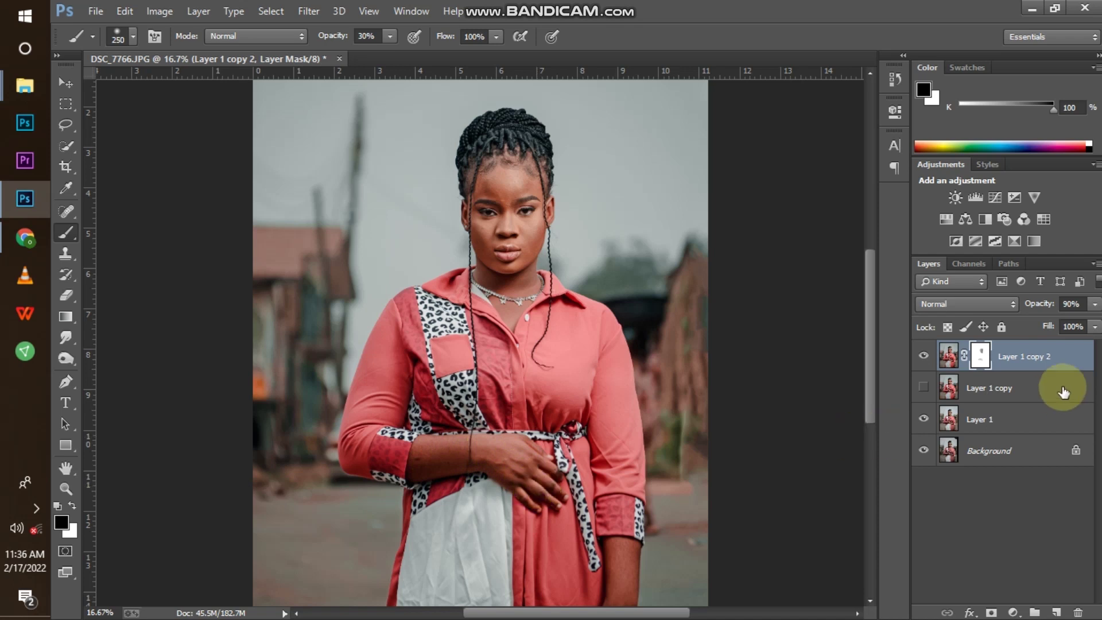
{"action": "left_click", "coordinate": [924, 357]}
{"action": "left_click", "coordinate": [924, 358]}
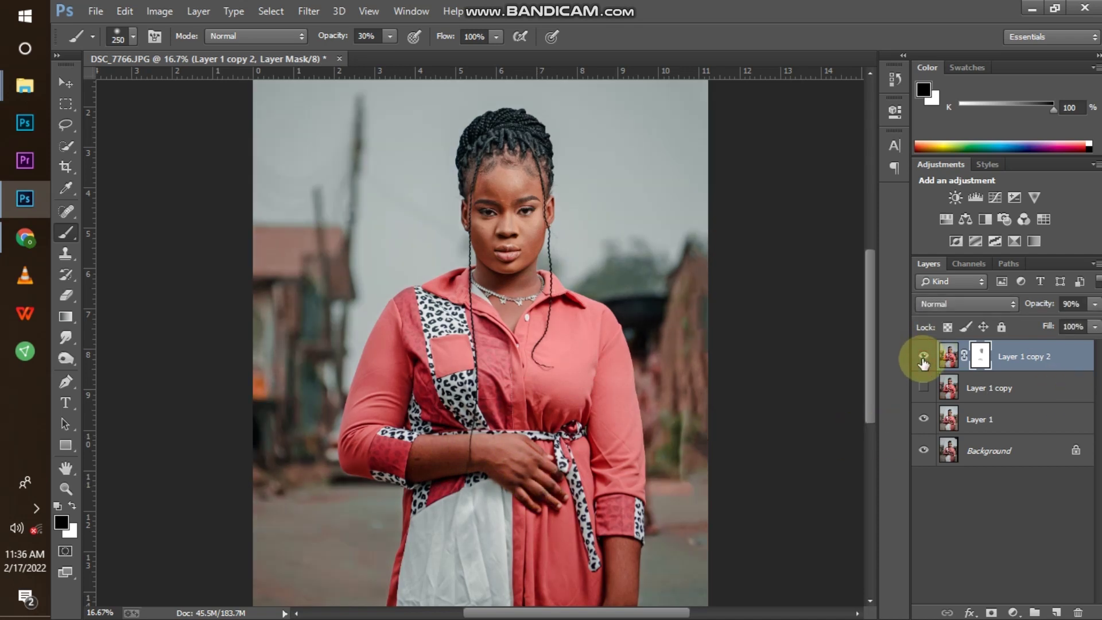
Add a Color Lookup adjustment layer and load the "reflex color tone" CUBE file from the color grading folder as its 3D LUT
{"action": "key", "text": "ctrl+minus"}
{"action": "key", "text": "ctrl+minus"}
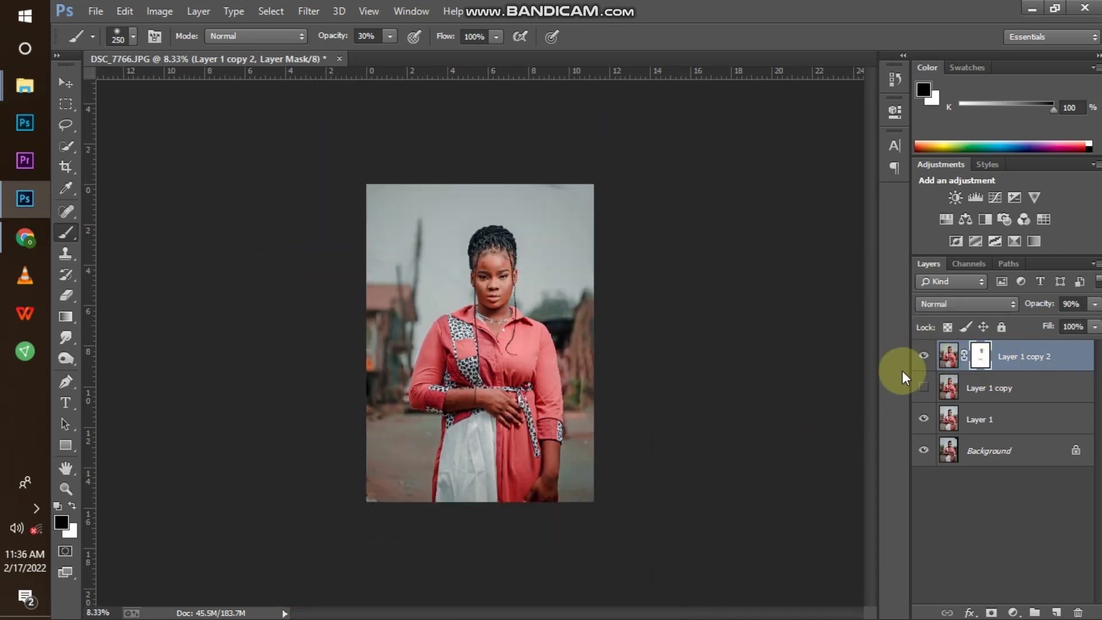
{"action": "left_click", "coordinate": [1014, 613]}
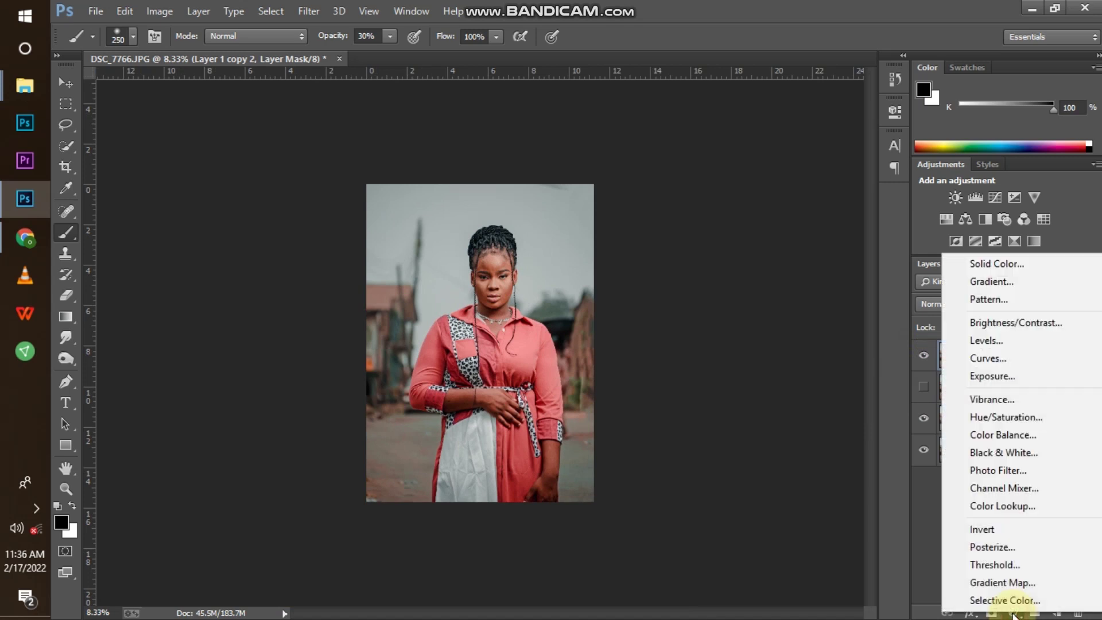
{"action": "left_click", "coordinate": [1025, 509]}
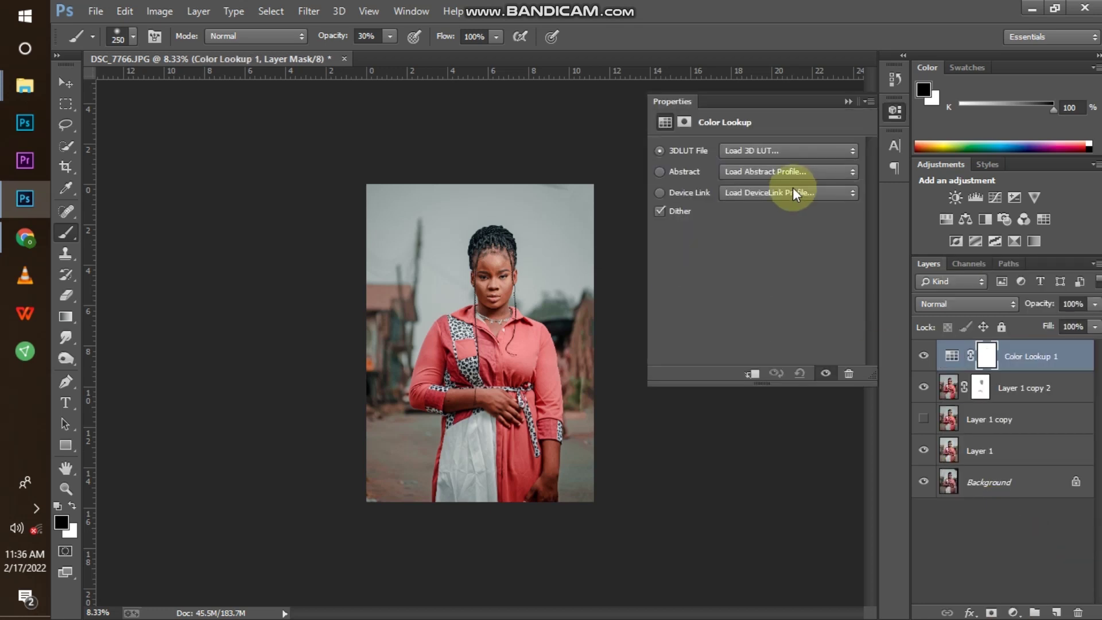
{"action": "left_click", "coordinate": [794, 150]}
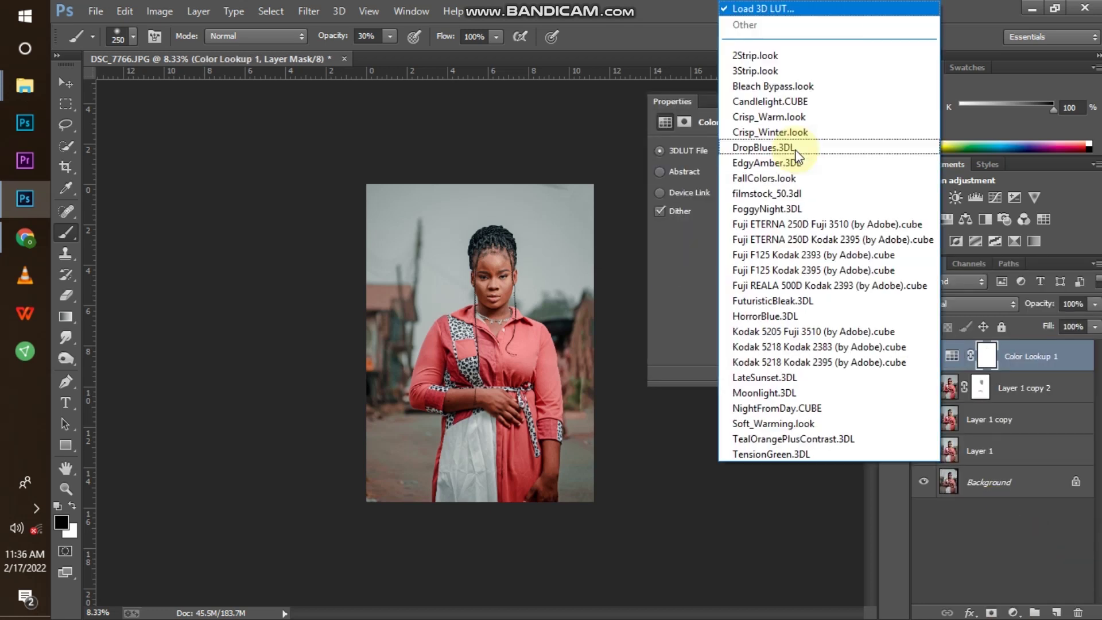
{"action": "left_click", "coordinate": [781, 10]}
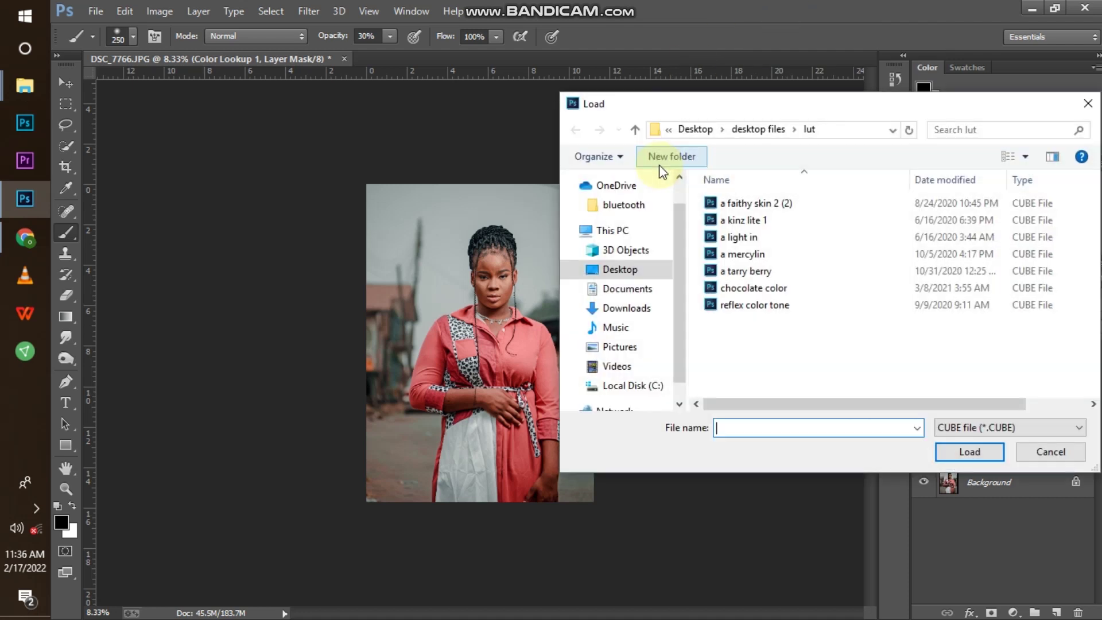
{"action": "left_click", "coordinate": [619, 269]}
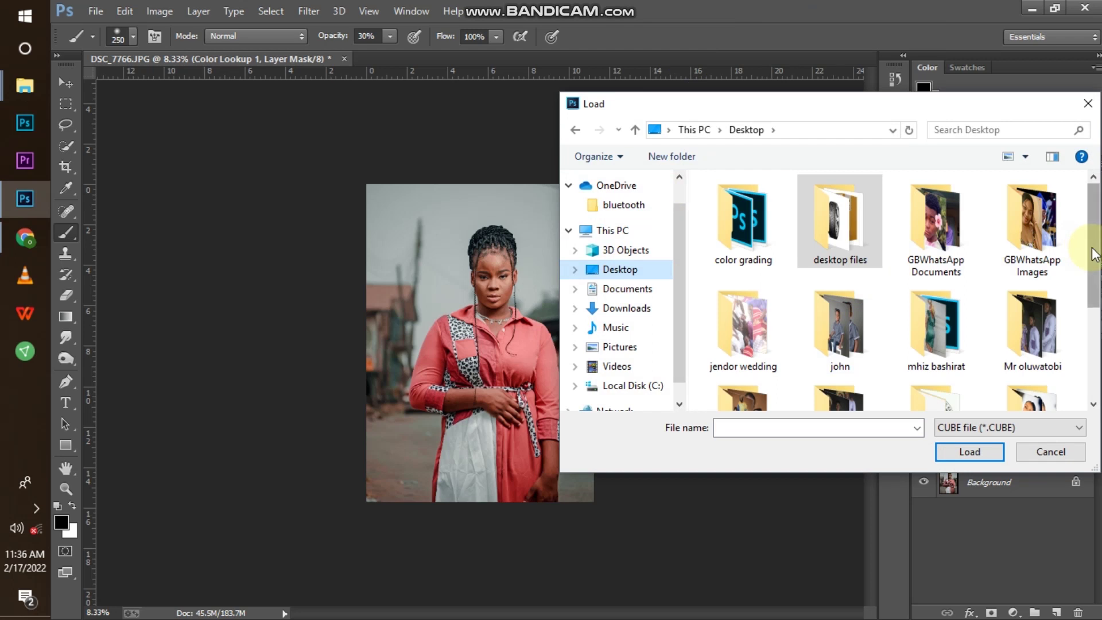
{"action": "double_click", "coordinate": [747, 230]}
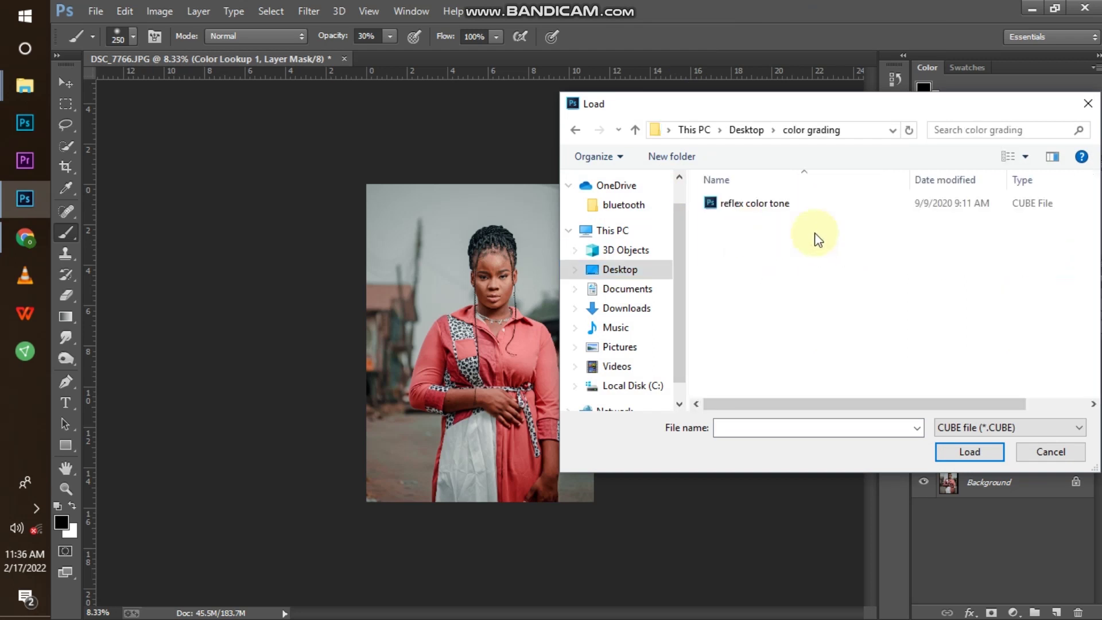
{"action": "left_click", "coordinate": [769, 208]}
{"action": "left_click", "coordinate": [964, 452]}
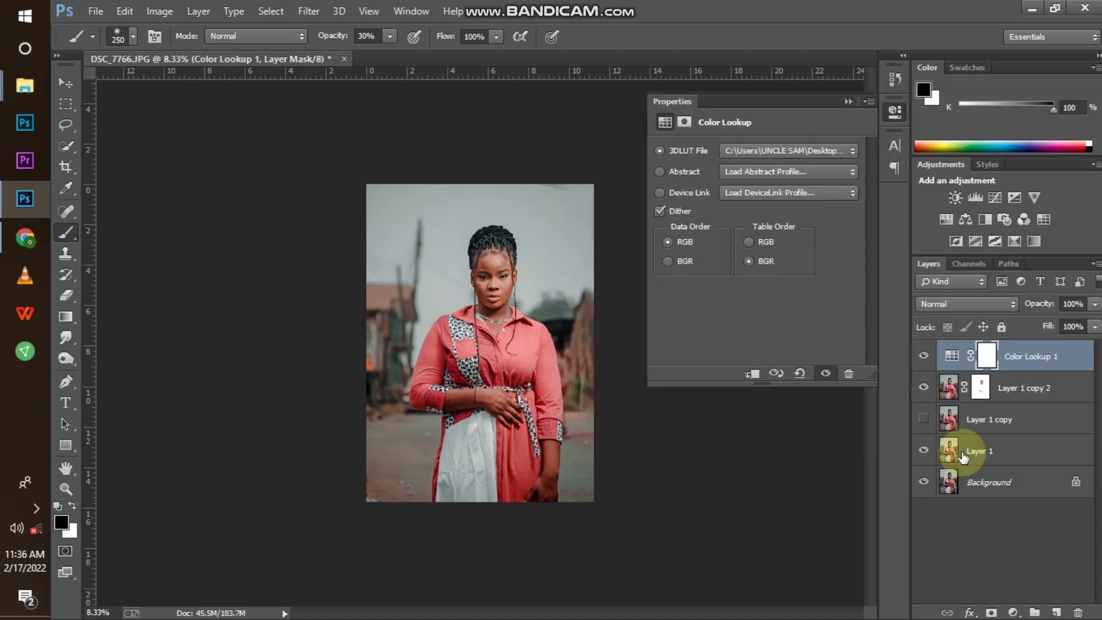
Lower the opacity of the Color Lookup 1 adjustment layer to 56%
{"action": "key", "text": "ctrl+plus"}
{"action": "key", "text": "ctrl+plus"}
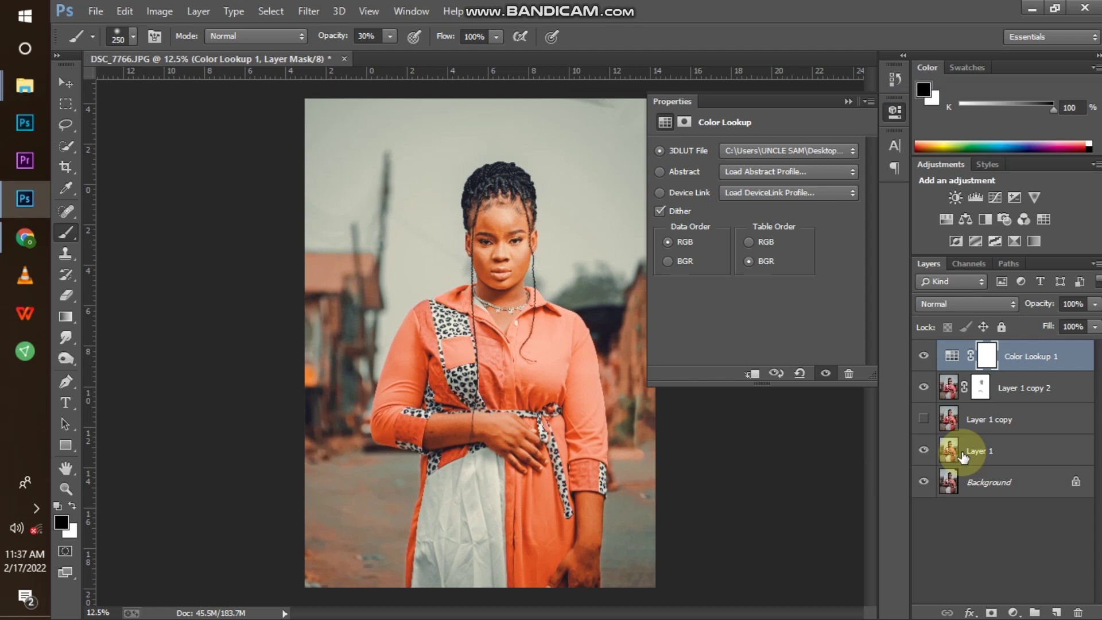
{"action": "key", "text": "ctrl+minus"}
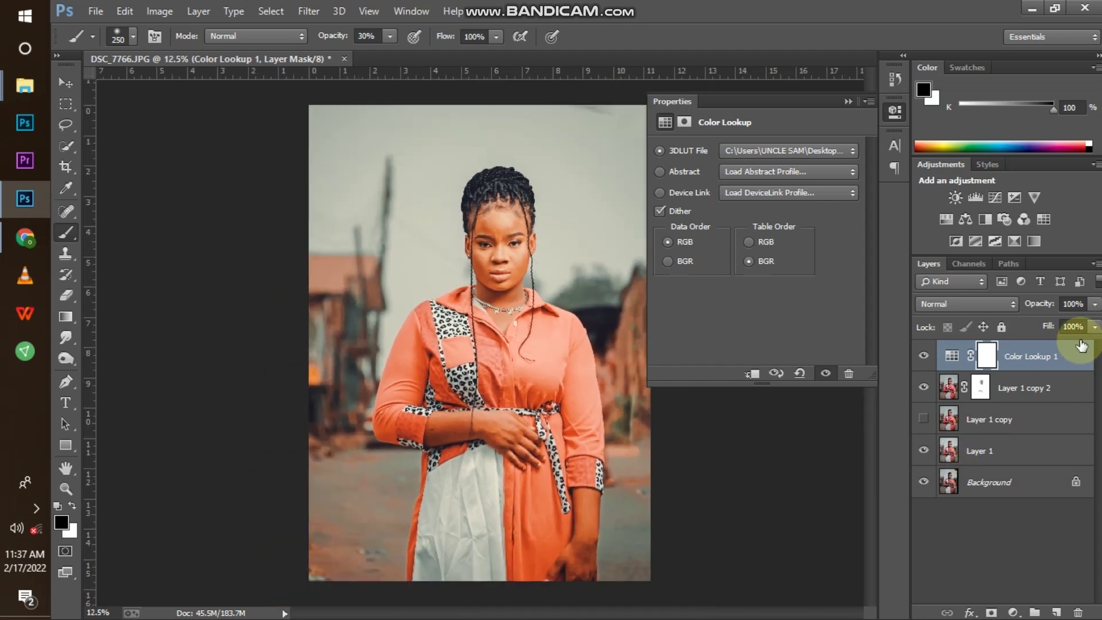
{"action": "left_click", "coordinate": [1095, 304]}
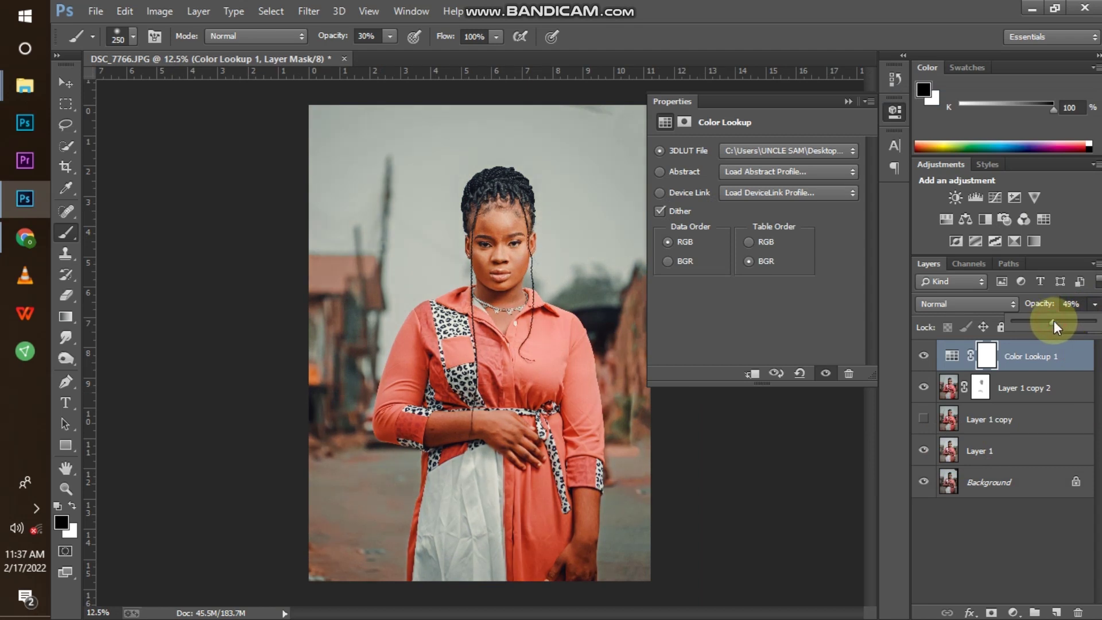
{"action": "key", "text": "Return"}
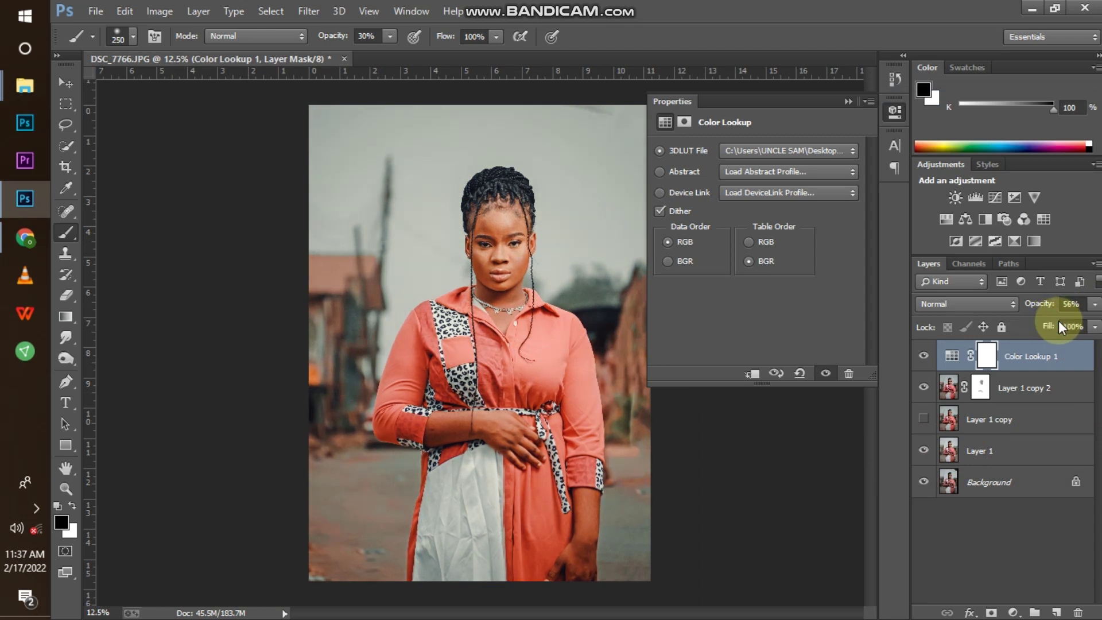
Group all layers from Layer 1 up to Color Lookup 1, leaving the Background layer outside the group
{"action": "key", "text": "ctrl+plus"}
{"action": "key", "text": "ctrl+plus"}
{"action": "key", "text": "ctrl+plus"}
{"action": "key", "text": "ctrl+minus"}
{"action": "key", "text": "ctrl+minus"}
{"action": "key", "text": "ctrl+minus"}
{"action": "key", "text": "ctrl+minus"}
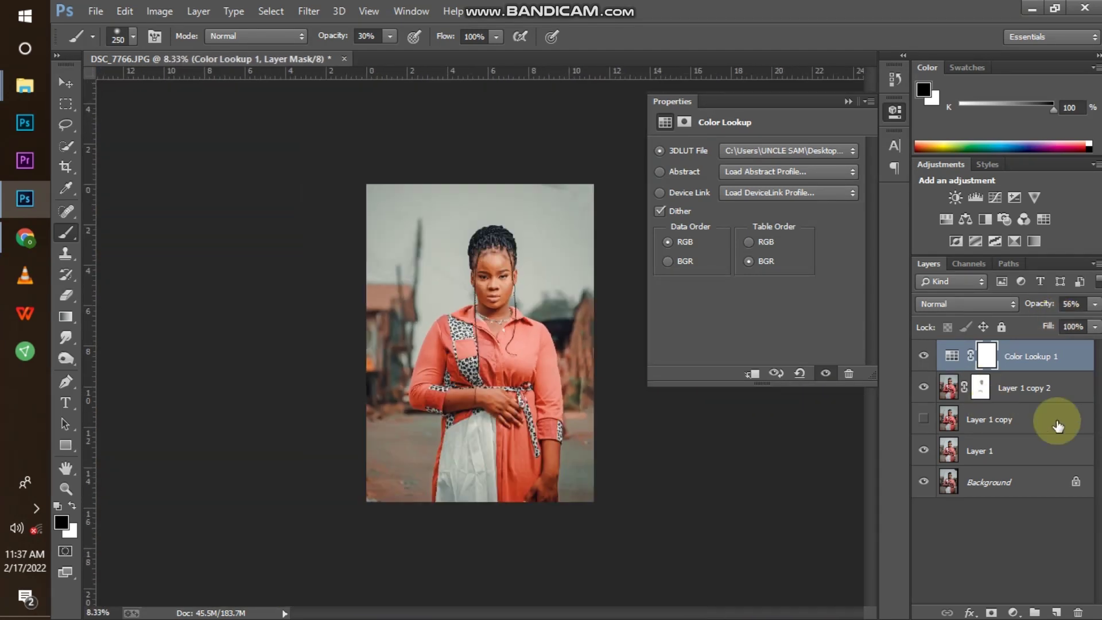
{"action": "left_click", "coordinate": [1045, 451]}
{"action": "left_click", "coordinate": [1018, 365], "text": "shift"}
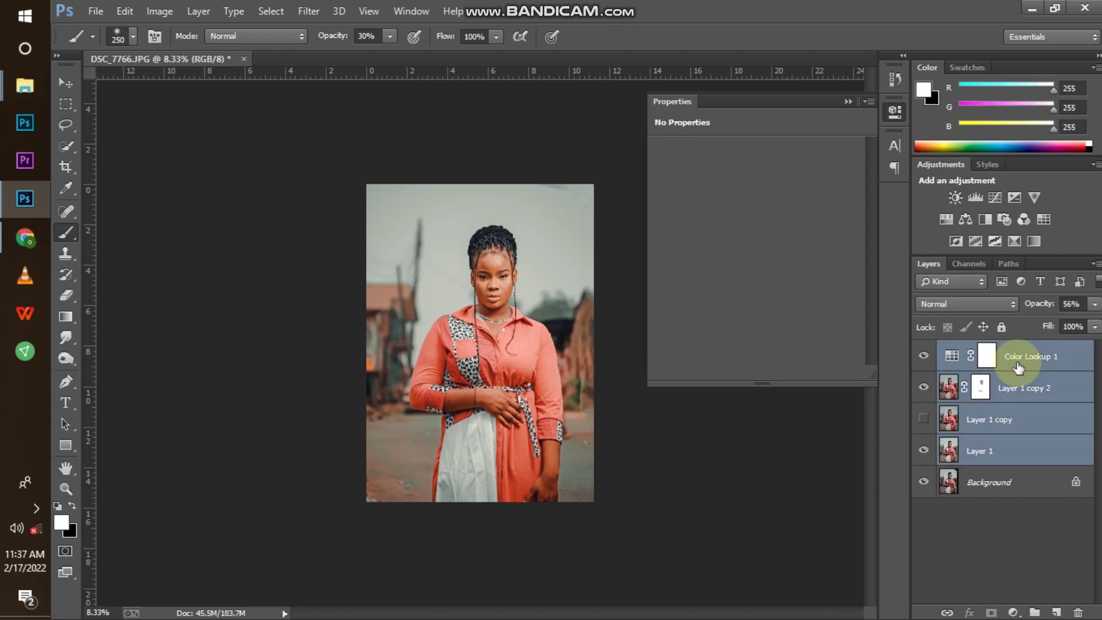
{"action": "key", "text": "ctrl+g"}
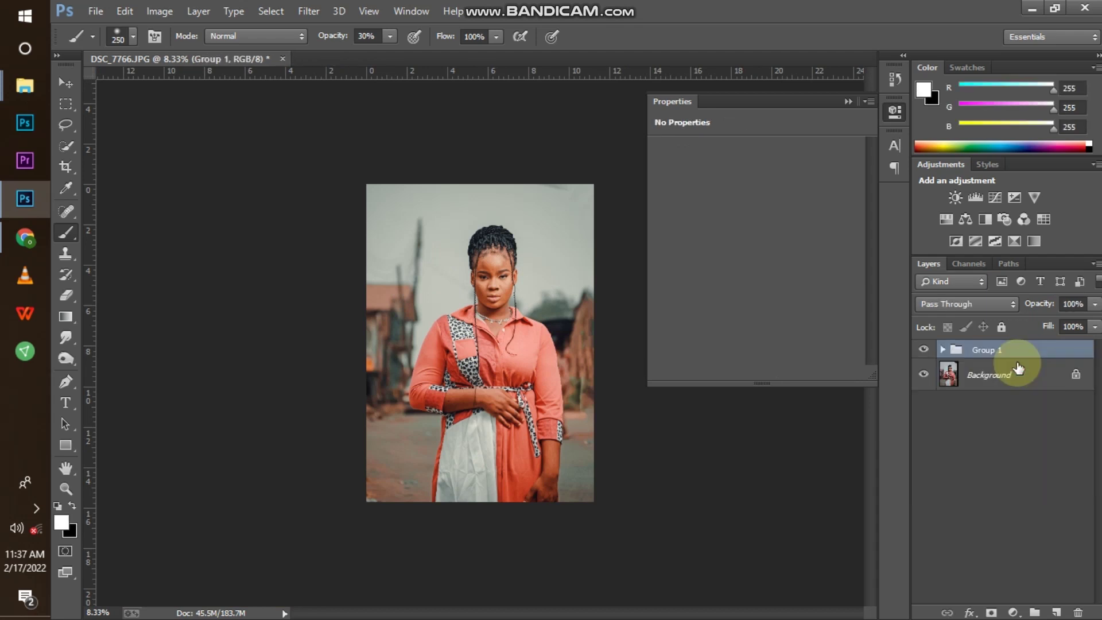
Compare the portrait before and after editing by hiding and showing Group 1, and examine the graded result at several magnifications
{"action": "left_click", "coordinate": [924, 350]}
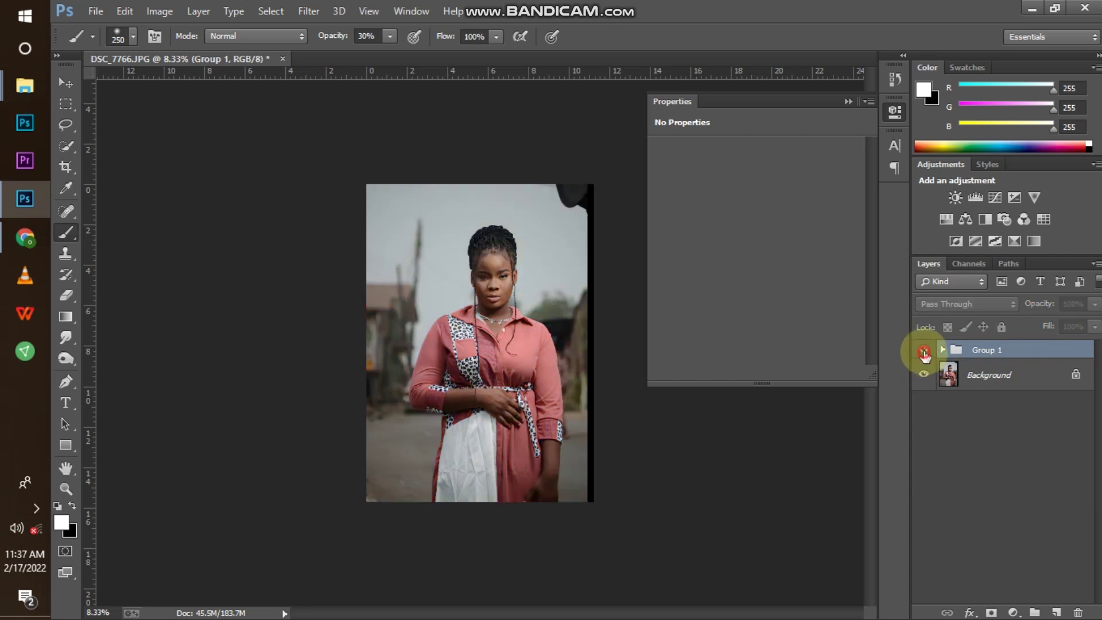
{"action": "left_click", "coordinate": [924, 350]}
{"action": "left_click", "coordinate": [924, 351]}
{"action": "left_click", "coordinate": [924, 350]}
{"action": "key", "text": "ctrl+plus"}
{"action": "key", "text": "ctrl+plus"}
{"action": "key", "text": "ctrl+plus"}
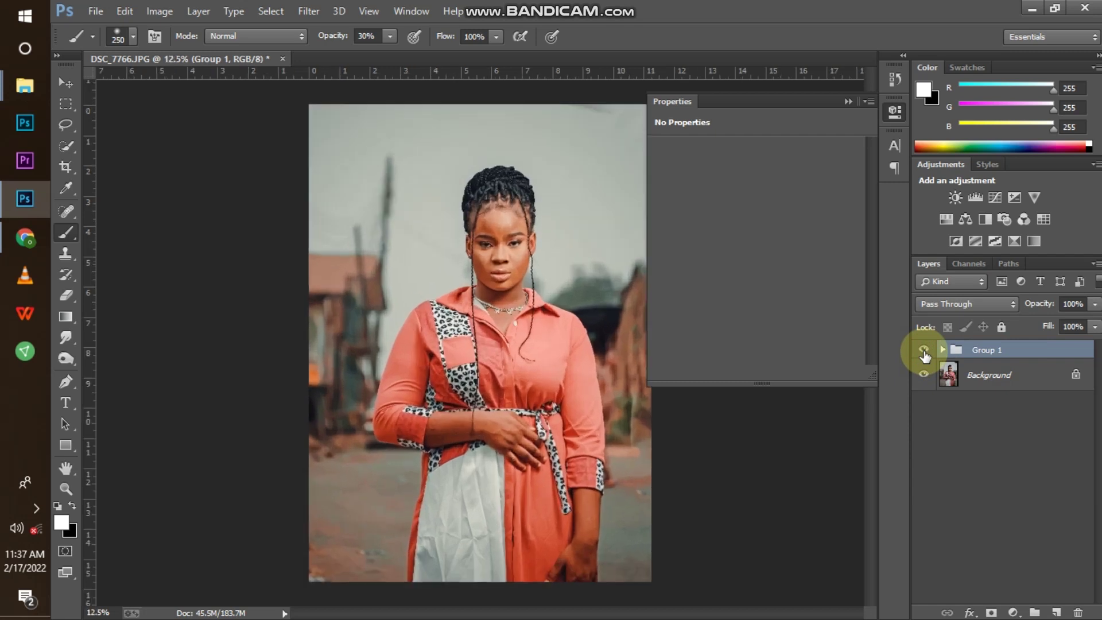
{"action": "key", "text": "ctrl+minus"}
{"action": "key", "text": "ctrl+minus"}
{"action": "key", "text": "ctrl+minus"}
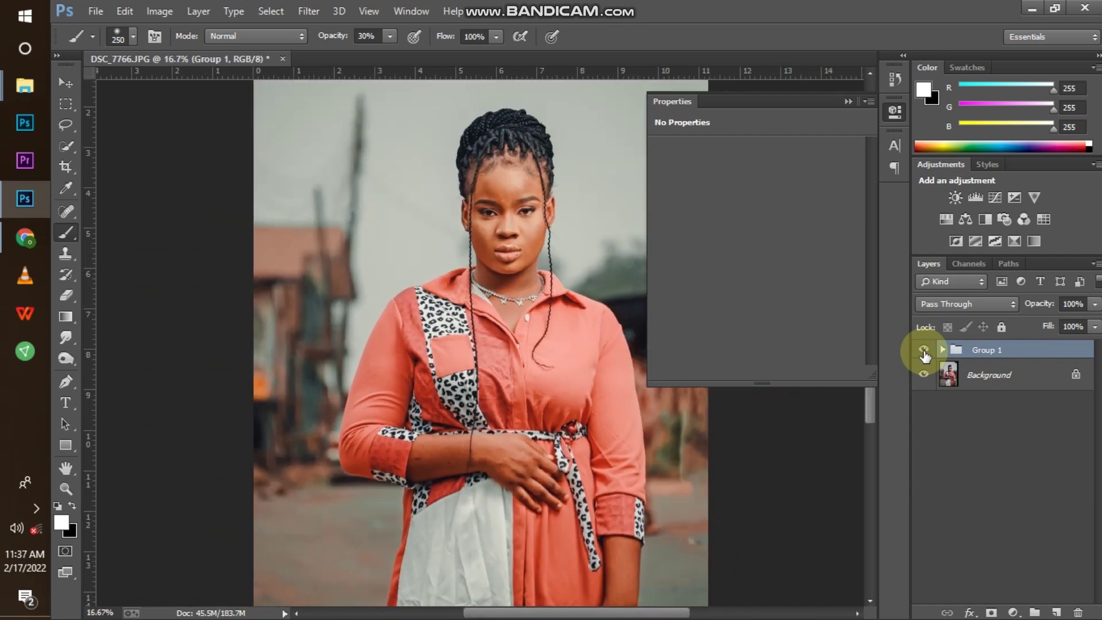
{"action": "key", "text": "ctrl+minus"}
{"action": "left_click", "coordinate": [924, 351]}
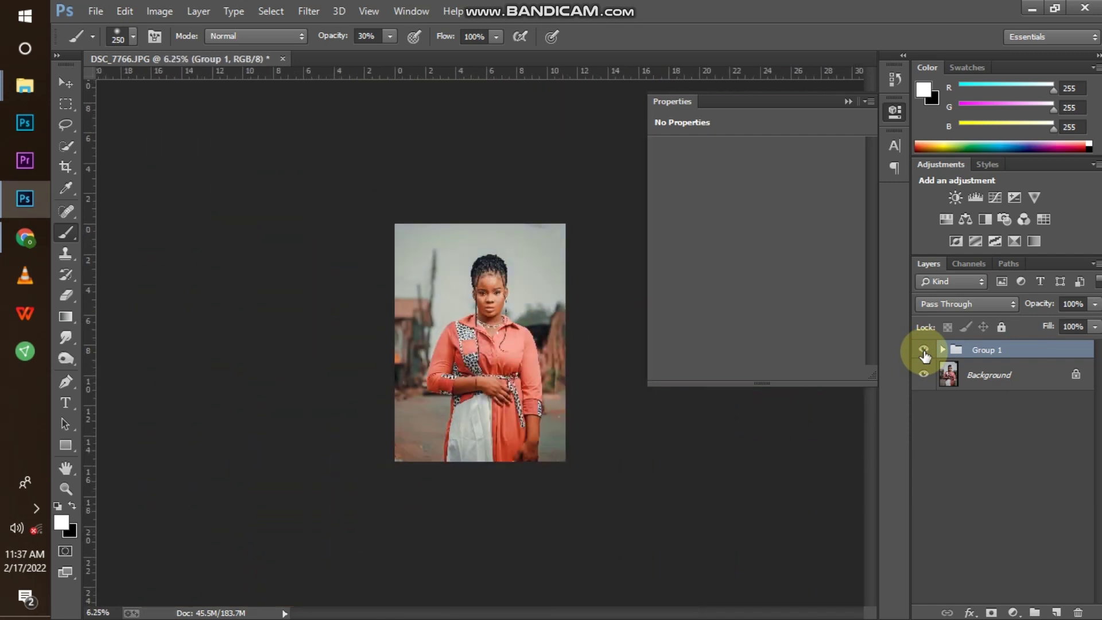
{"action": "key", "text": "ctrl+plus"}
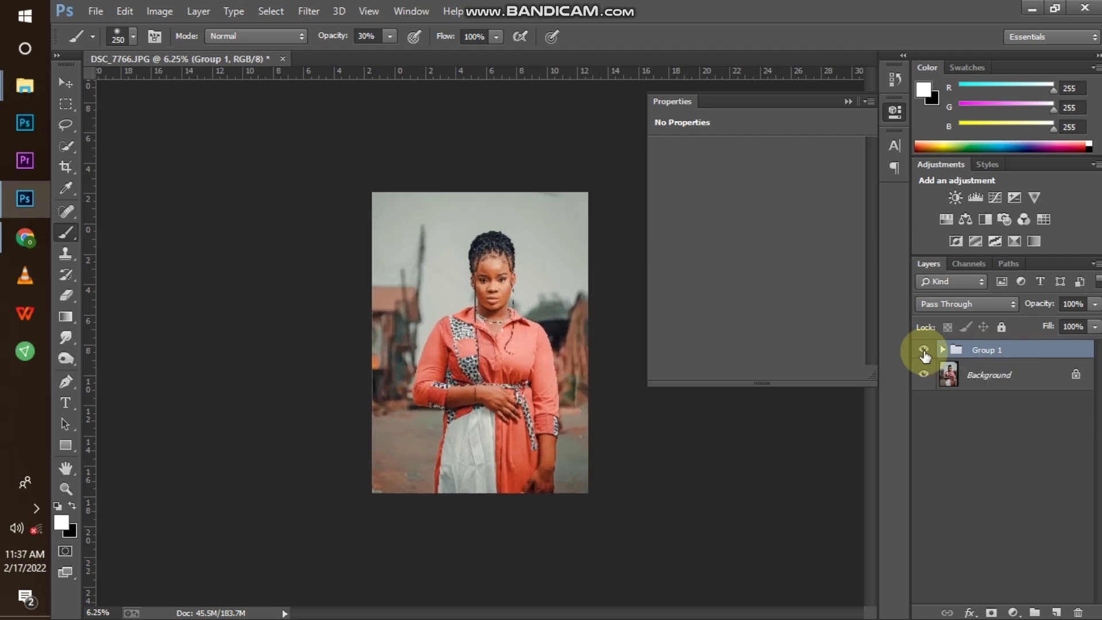